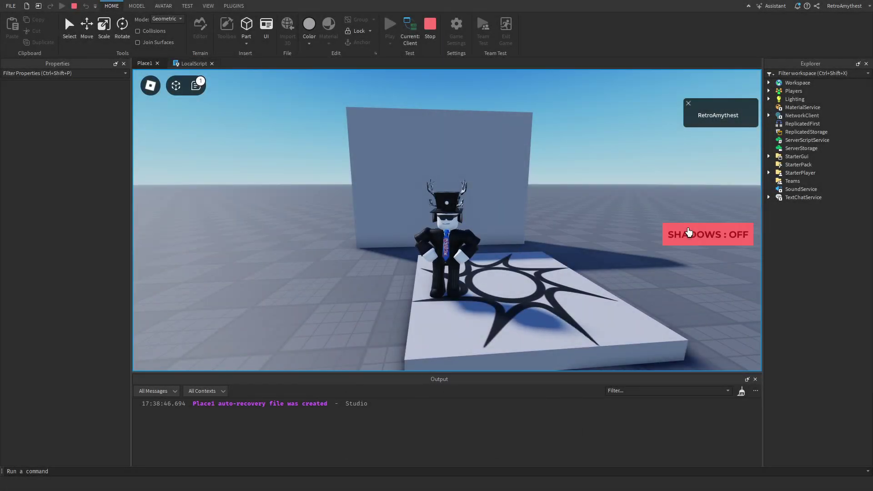
In the finished preview, toggle shadows off and back on with the SHADOWS button
{"action": "left_click", "coordinate": [688, 232]}
{"action": "left_click", "coordinate": [689, 233]}
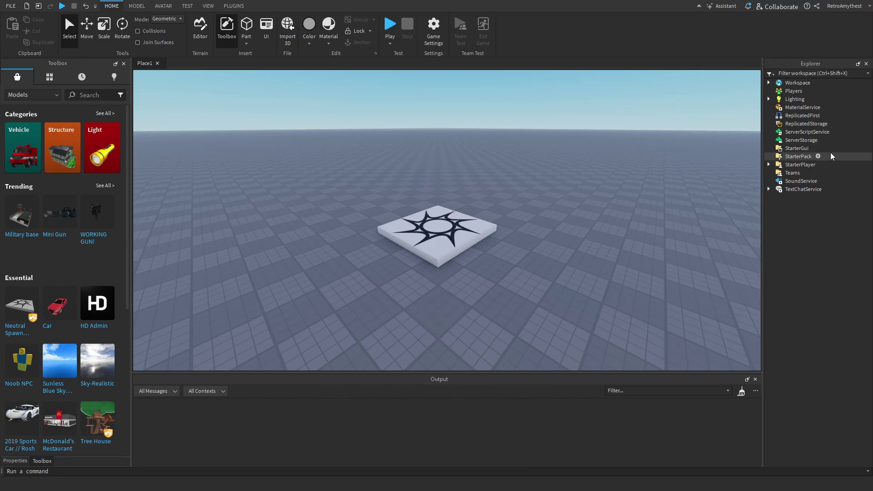
Insert a ScreenGui into StarterGui, name it ShadowsGUI, and uncheck ResetOnSpawn
{"action": "left_click", "coordinate": [814, 148]}
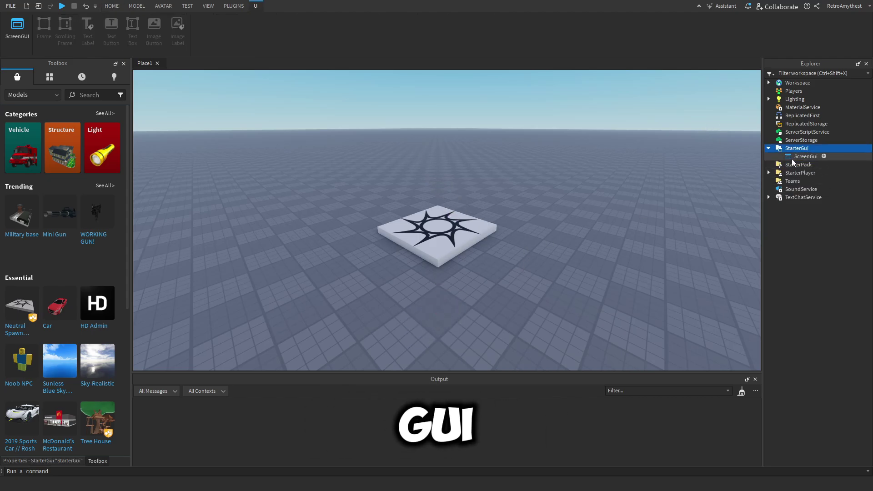
{"action": "left_click", "coordinate": [71, 458]}
{"action": "type", "text": "Sh"}
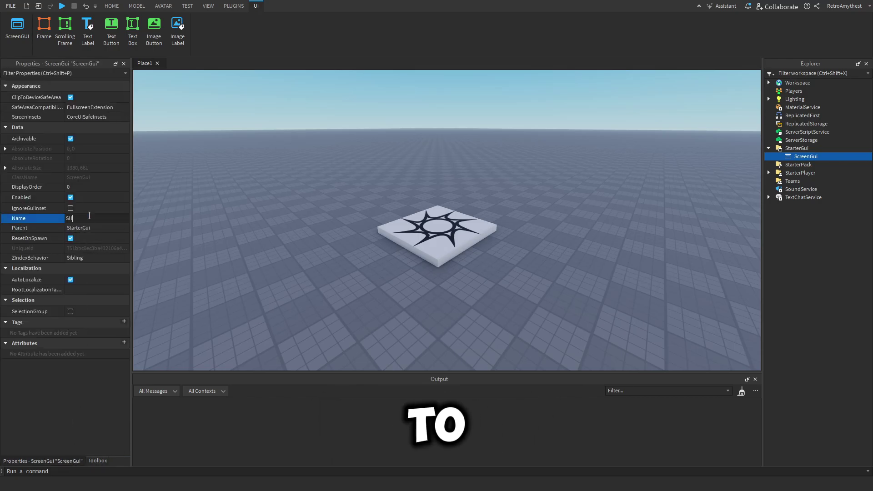
{"action": "type", "text": "adowsGUI"}
{"action": "key", "text": "Return"}
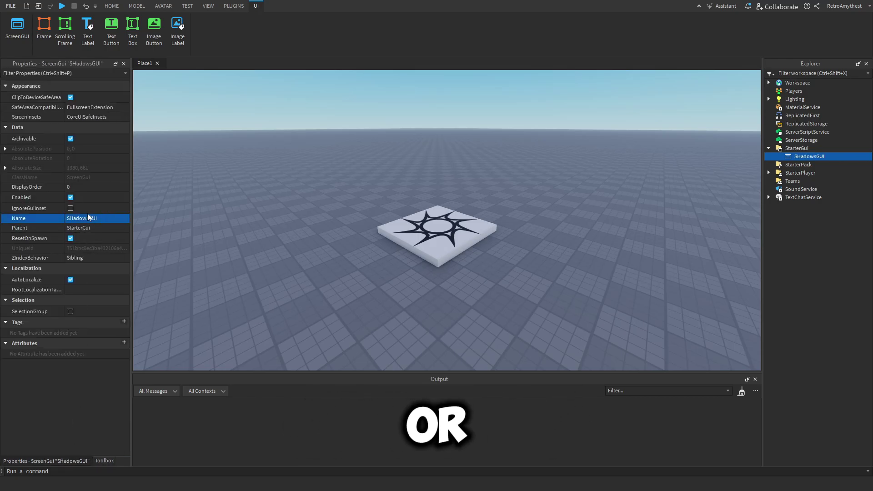
{"action": "left_click", "coordinate": [87, 218]}
{"action": "type", "text": "ShadowsGUI"}
{"action": "key", "text": "Return"}
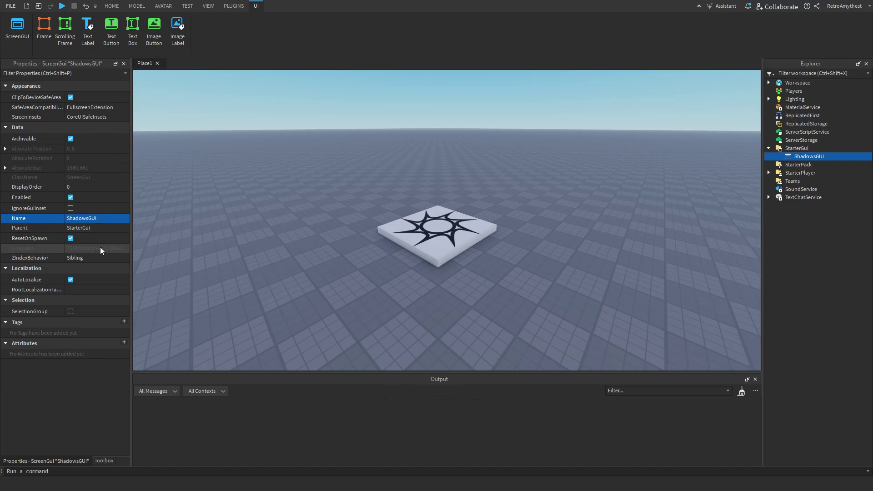
{"action": "left_click", "coordinate": [97, 236]}
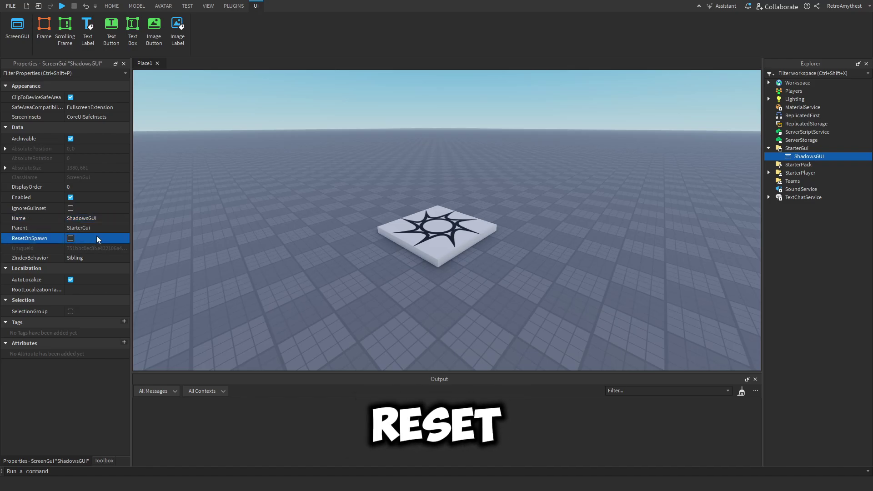
Insert a TextButton into ShadowsGUI and move it to the screen's right side
{"action": "left_click", "coordinate": [830, 156]}
{"action": "left_click", "coordinate": [792, 198]}
{"action": "left_click", "coordinate": [815, 165]}
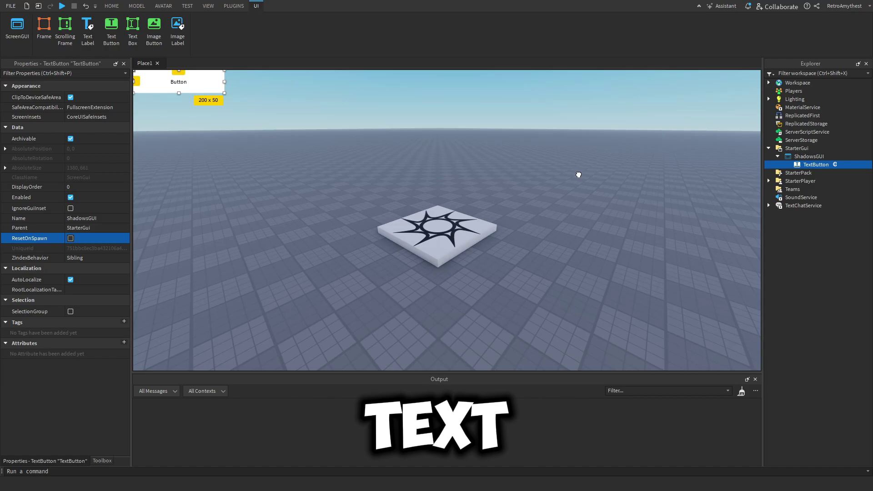
{"action": "mouse_move", "coordinate": [200, 88]}
{"action": "left_mouse_down"}
{"action": "mouse_move", "coordinate": [733, 226]}
{"action": "mouse_move", "coordinate": [721, 225]}
{"action": "left_mouse_up"}
Give the button a light green BackgroundColor3
{"action": "left_click", "coordinate": [67, 198]}
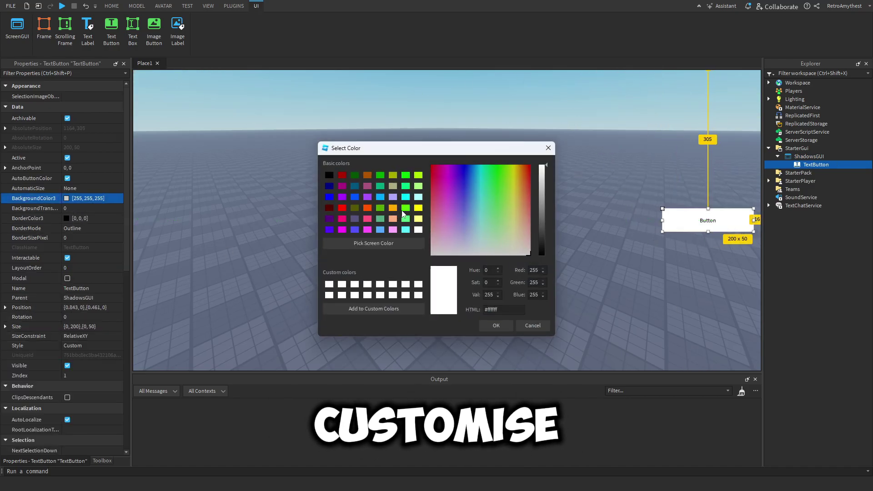
{"action": "left_click", "coordinate": [404, 210]}
{"action": "left_click", "coordinate": [406, 217]}
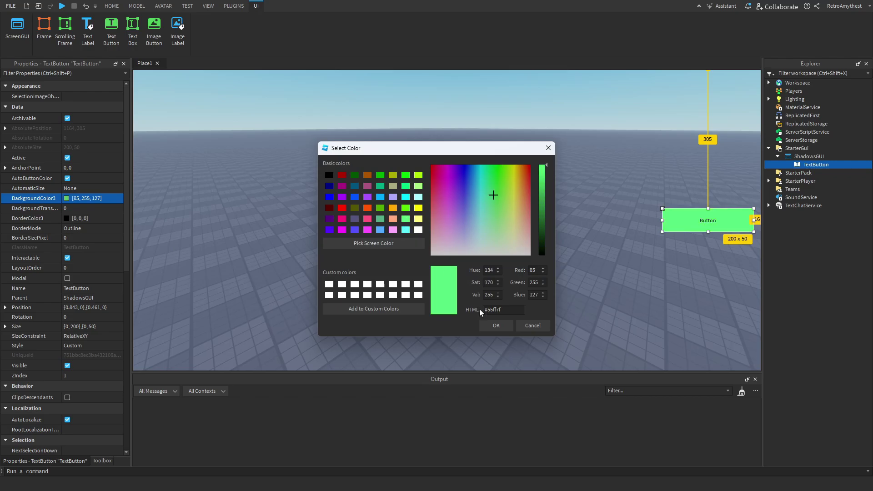
{"action": "left_click", "coordinate": [496, 326]}
{"action": "scroll", "coordinate": [77, 299], "scroll_direction": "down", "scroll_amount": 9}
Set the label to SHADOWS : ON in Montserrat Bold at size 24, with wrapping on
{"action": "left_click", "coordinate": [92, 384]}
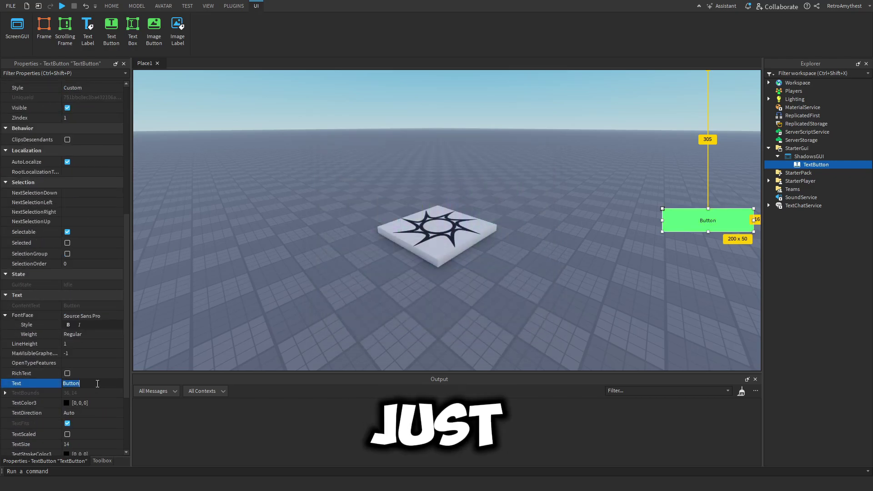
{"action": "type", "text": "SHADOWS : ON"}
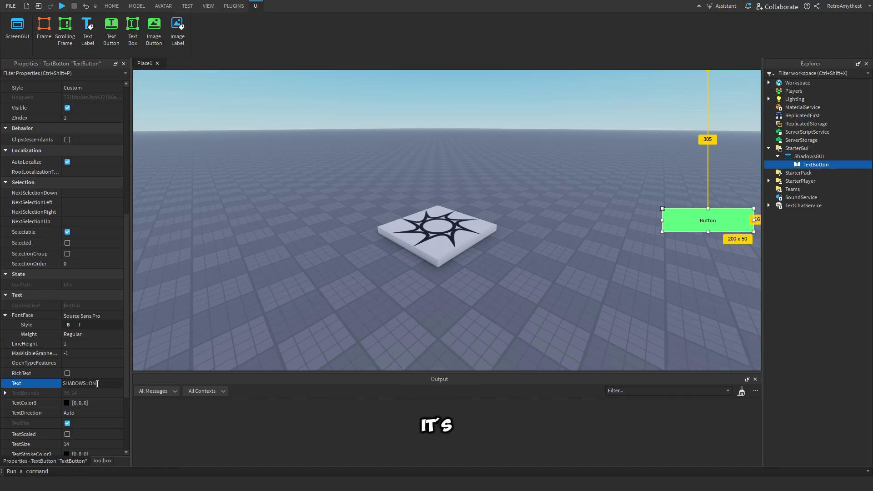
{"action": "left_click", "coordinate": [90, 317]}
{"action": "scroll", "coordinate": [97, 372], "scroll_direction": "down", "scroll_amount": 3}
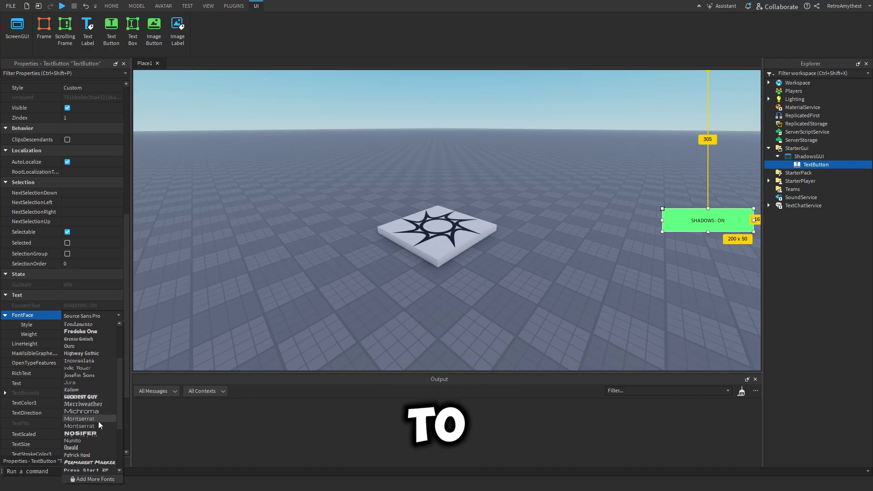
{"action": "left_click", "coordinate": [98, 421]}
{"action": "scroll", "coordinate": [80, 386], "scroll_direction": "down", "scroll_amount": 3}
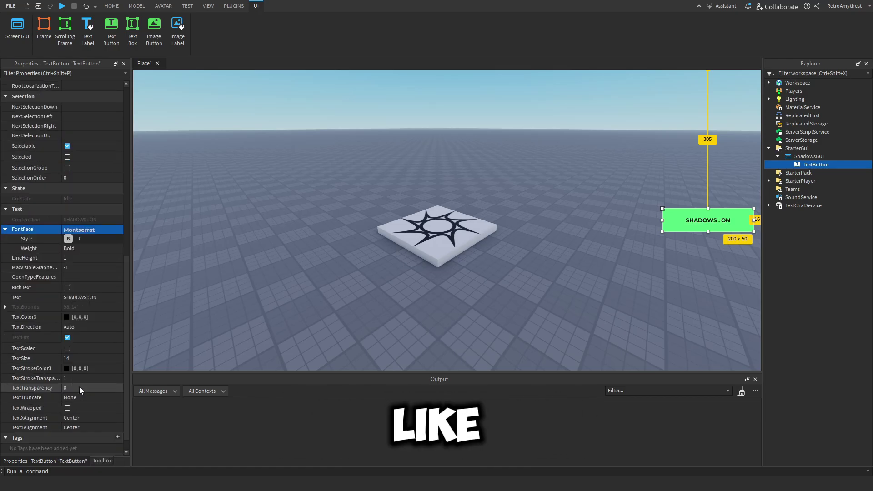
{"action": "left_click", "coordinate": [90, 349]}
{"action": "left_click", "coordinate": [68, 348]}
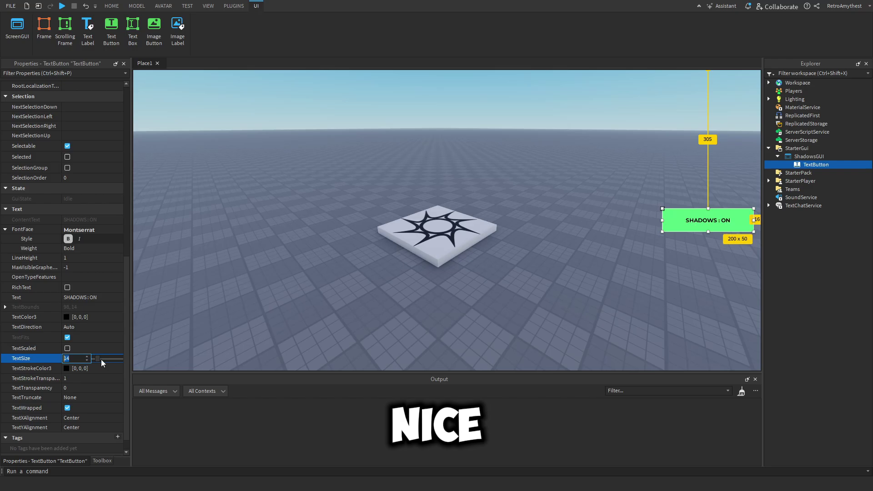
{"action": "left_click_drag", "start_coordinate": [101, 360], "coordinate": [105, 357]}
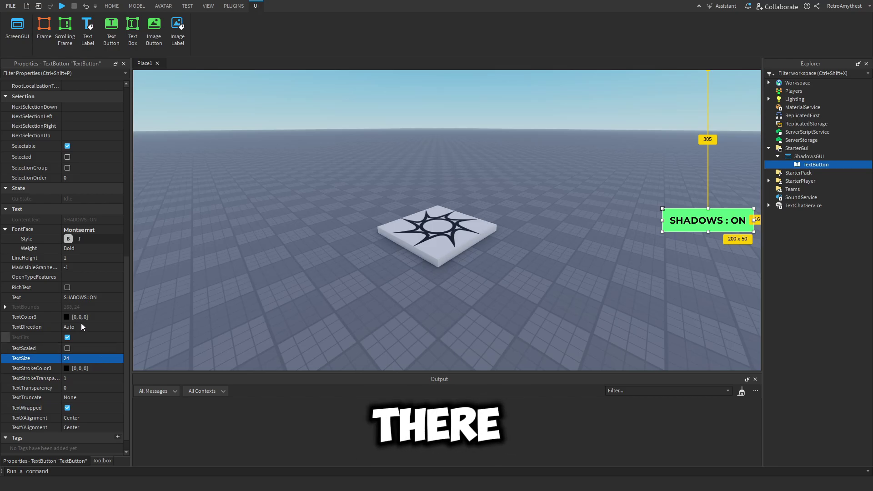
Make the button's text colour dark green
{"action": "scroll", "coordinate": [92, 228], "scroll_direction": "up", "scroll_amount": 5}
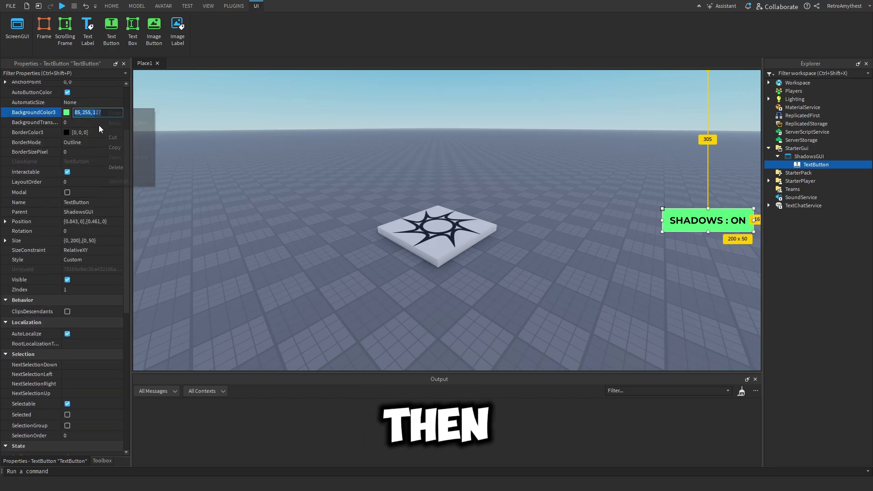
{"action": "left_click", "coordinate": [99, 298]}
{"action": "right_click", "coordinate": [98, 298]}
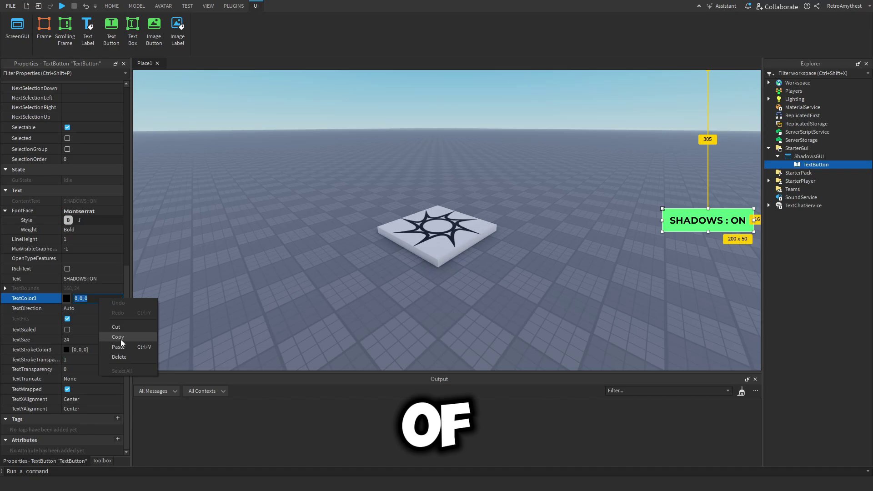
{"action": "left_click", "coordinate": [121, 339]}
{"action": "key", "text": "Return"}
{"action": "left_click", "coordinate": [67, 299]}
{"action": "left_click", "coordinate": [544, 218]}
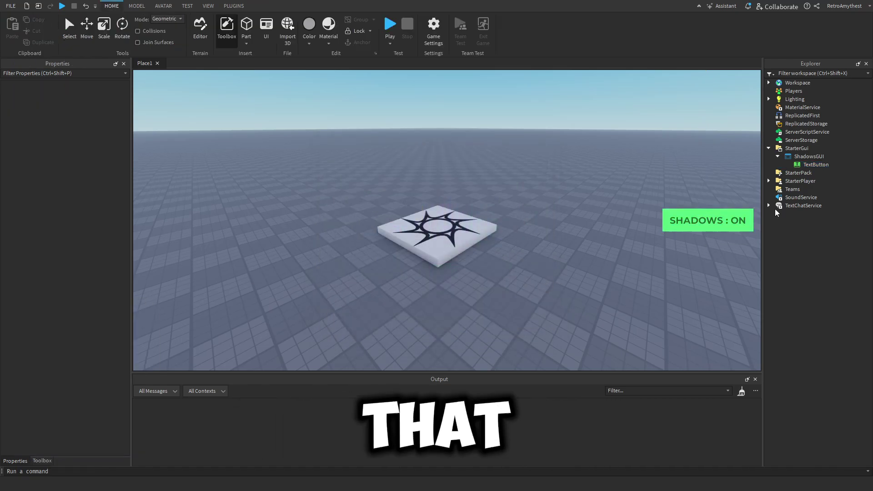
{"action": "left_click", "coordinate": [825, 166]}
Rename the button ShadowsButton and start inserting an object into it
{"action": "right_click", "coordinate": [828, 165]}
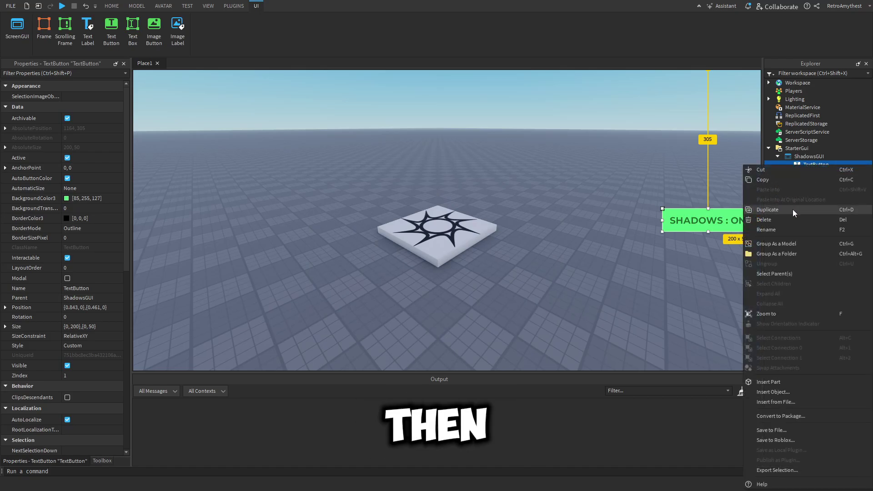
{"action": "left_click", "coordinate": [780, 230]}
{"action": "type", "text": "SHadowsButton"}
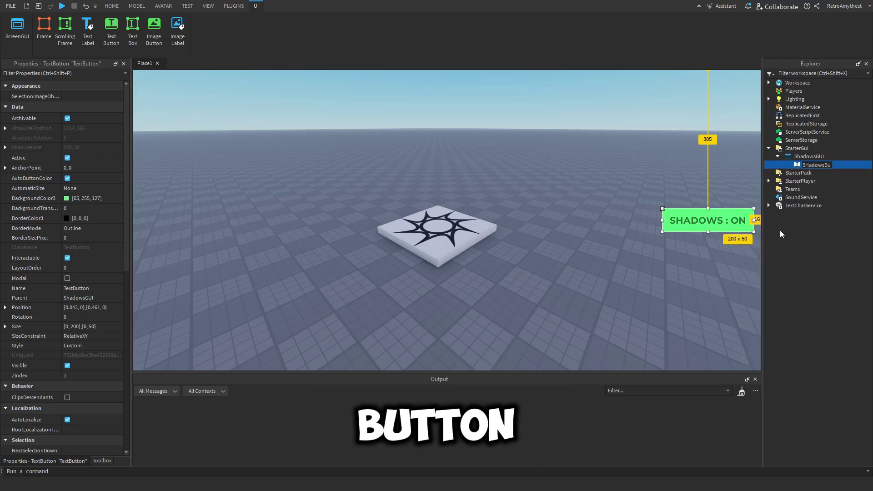
{"action": "key", "text": "Return"}
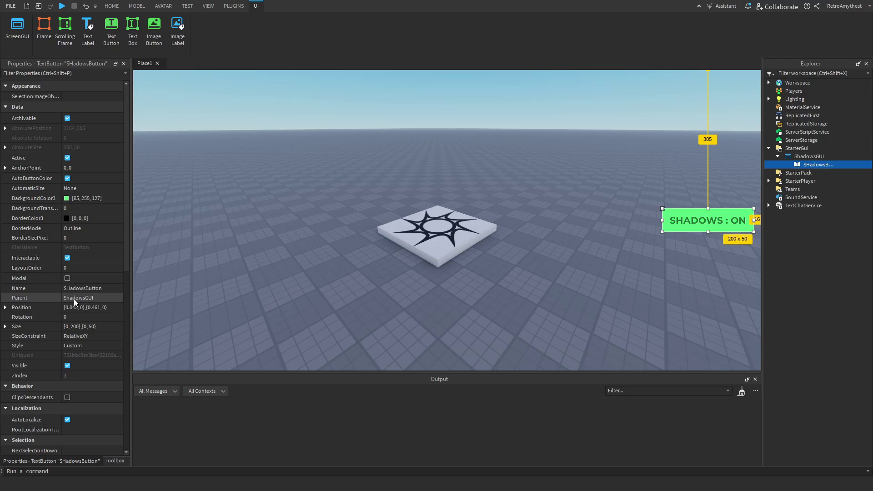
{"action": "left_click", "coordinate": [70, 288]}
{"action": "type", "text": "ShadowsButton"}
{"action": "key", "text": "Return"}
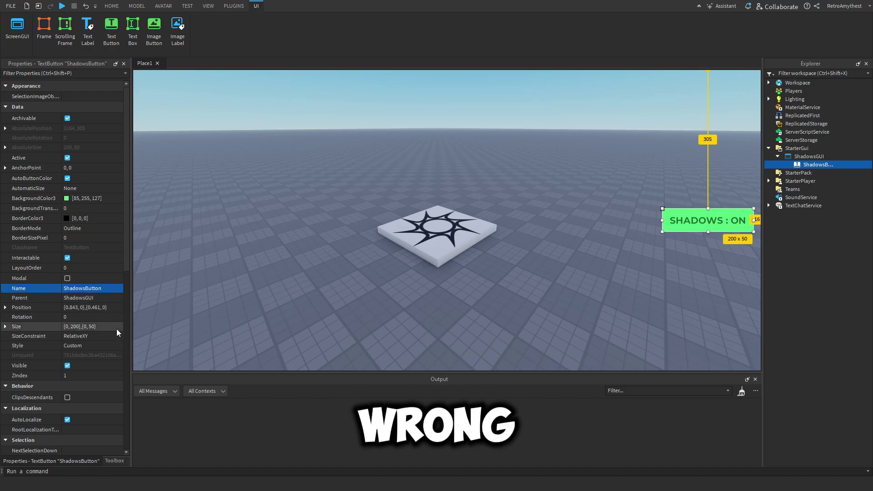
{"action": "right_click", "coordinate": [813, 167]}
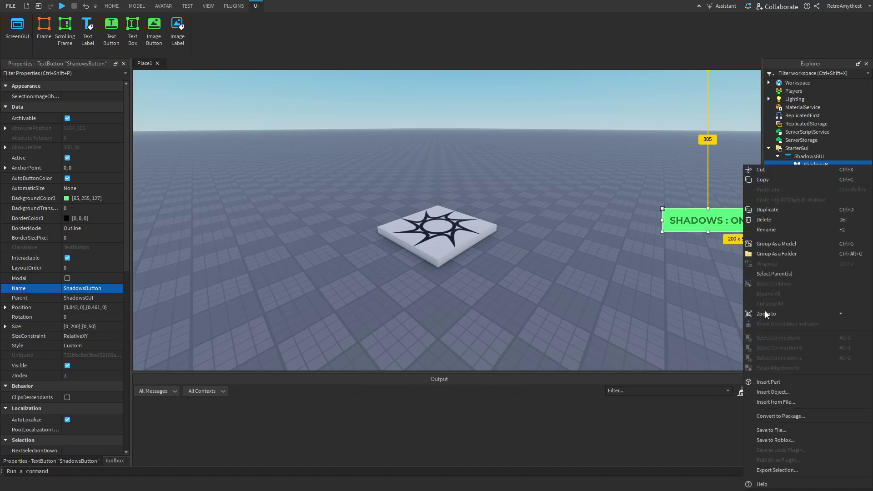
{"action": "left_click", "coordinate": [788, 392]}
Add a LocalScript with a script.Parent.MouseButton1Click:Connect(function() handler, replacing the default code
{"action": "left_click", "coordinate": [800, 202]}
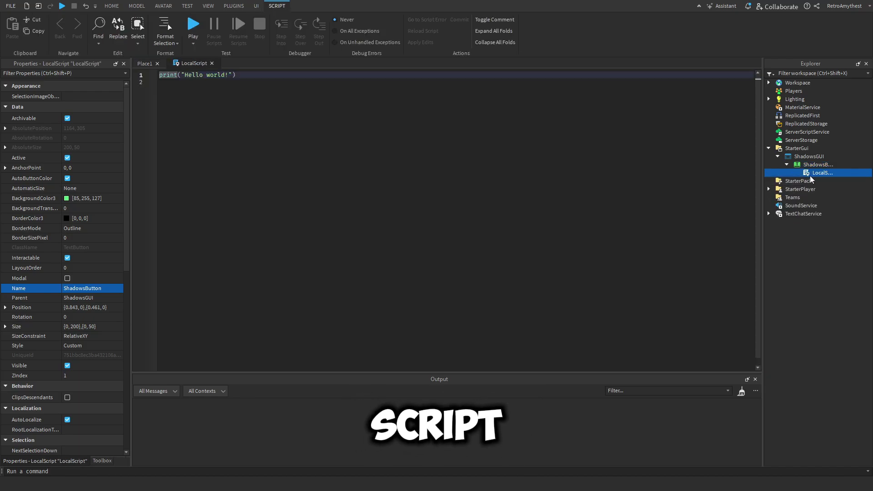
{"action": "key", "text": "ctrl+a"}
{"action": "key", "text": "BackSpace"}
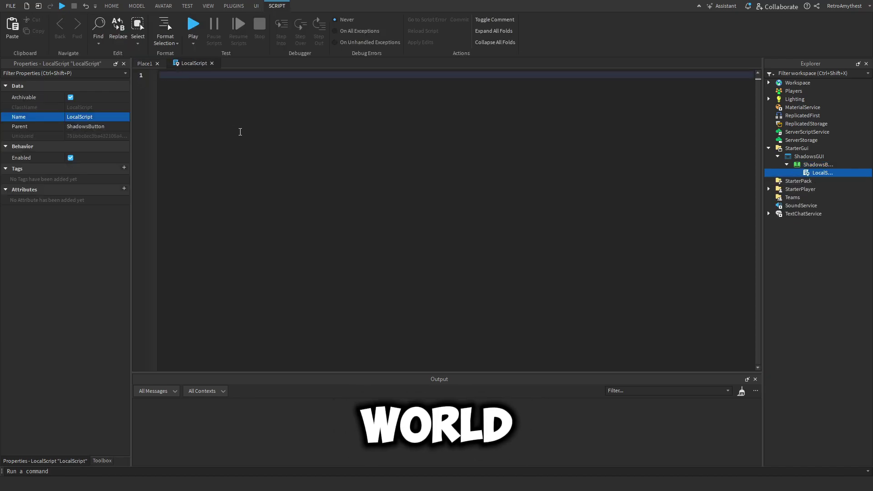
{"action": "type", "text": "l"}
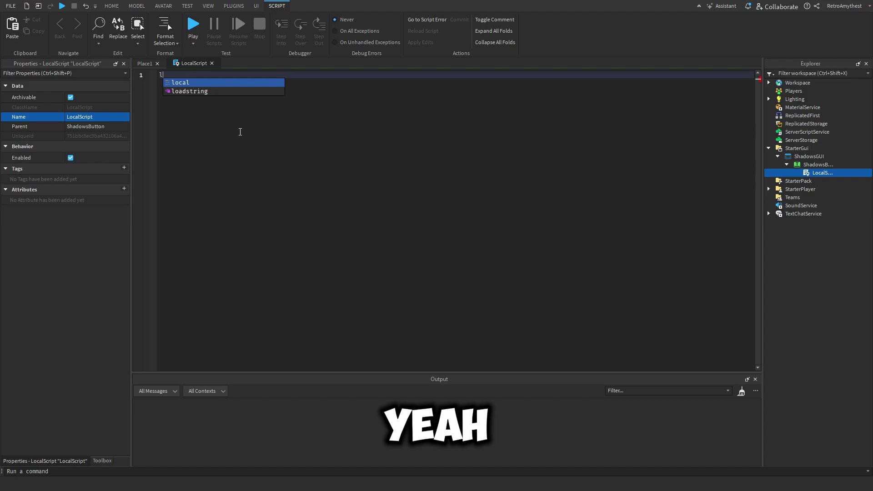
{"action": "key", "text": "BackSpace"}
{"action": "type", "text": "script.Parent"}
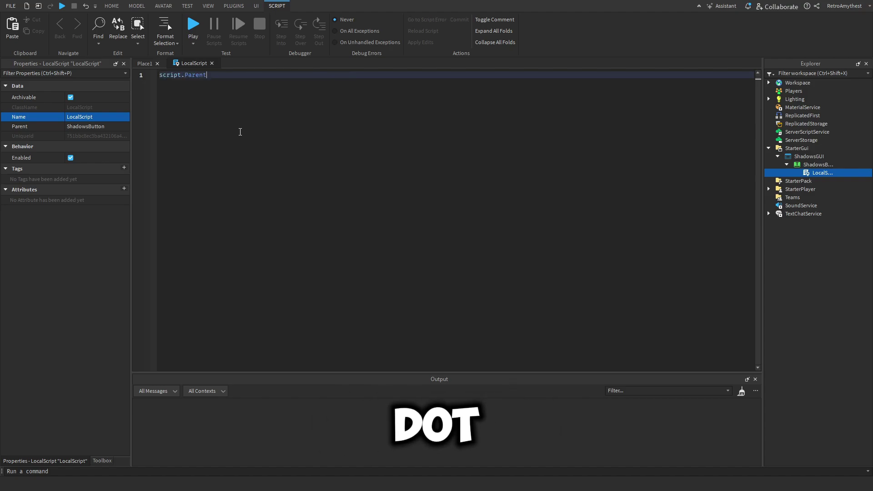
{"action": "type", "text": ".mp1c"}
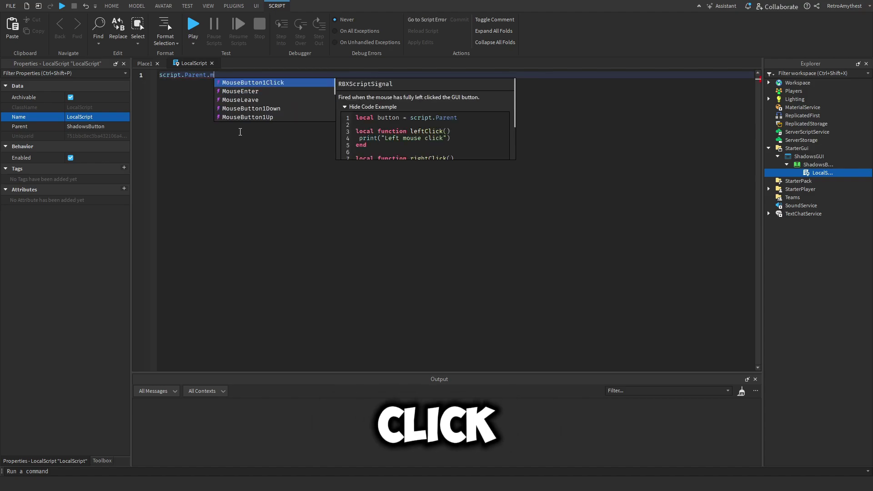
{"action": "key", "text": "Tab"}
{"action": "type", "text": ":Connect(function"}
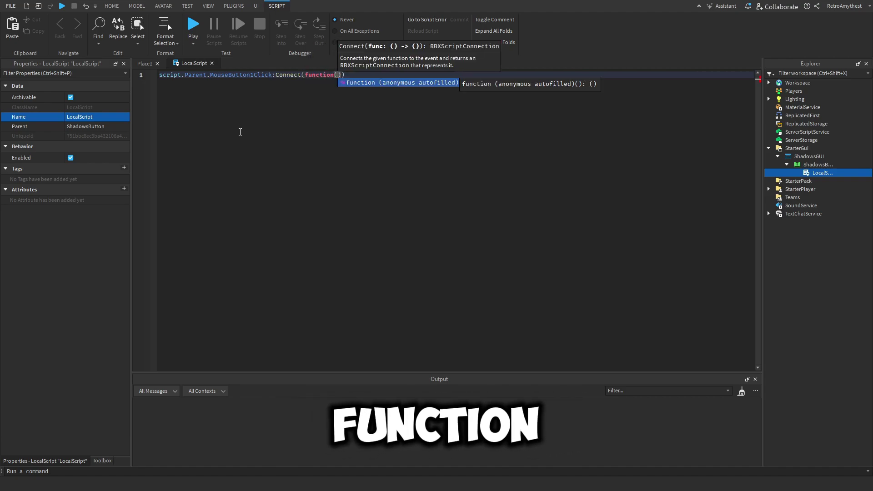
{"action": "type", "text": "("}
{"action": "key", "text": "Return"}
Inside the handler, write the condition if game.Lighting.GlobalShadows == false then
{"action": "type", "text": "script"}
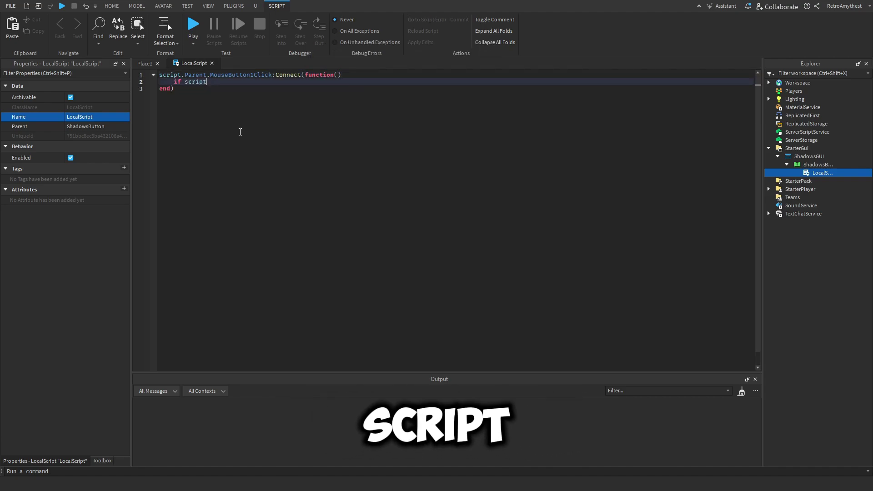
{"action": "type", "text": ".Parent.Text == "}
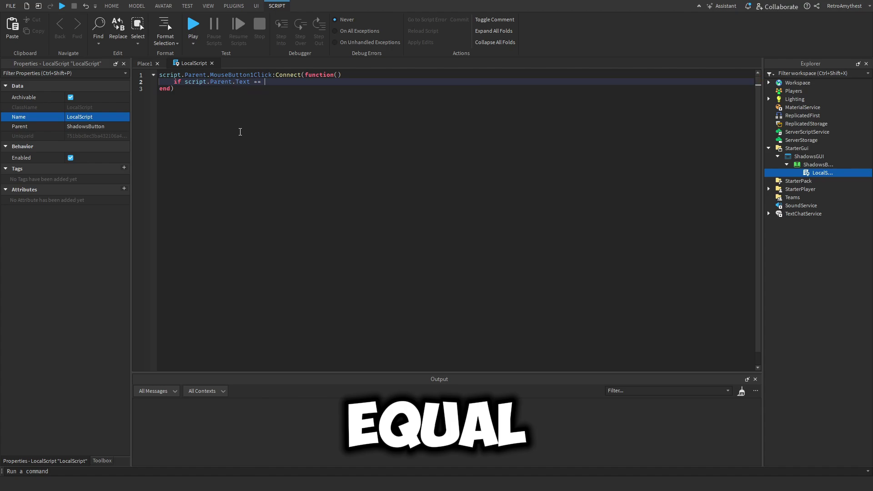
{"action": "type", "text": "\"Shadows"}
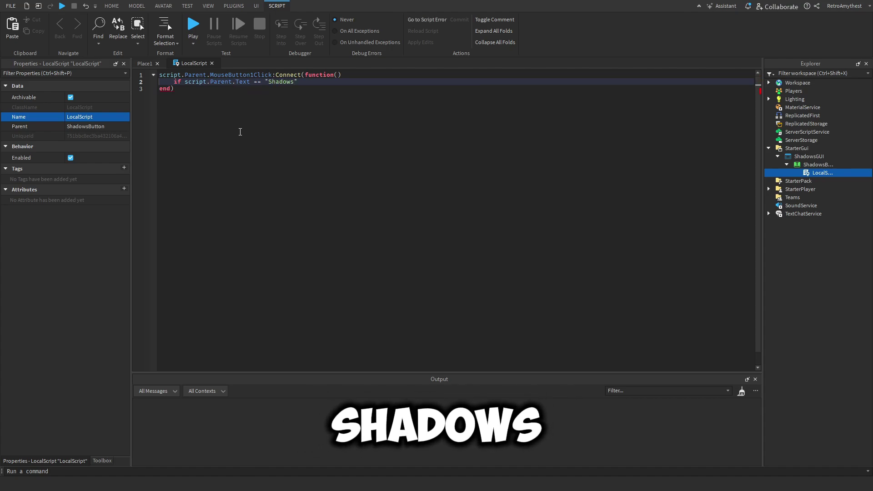
{"action": "key", "text": "BackSpace"}
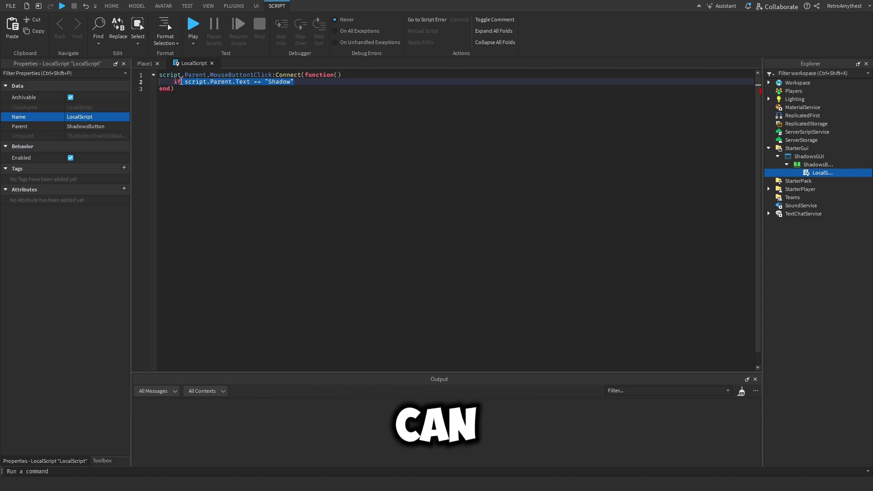
{"action": "left_click_drag", "start_coordinate": [181, 81], "coordinate": [304, 81]}
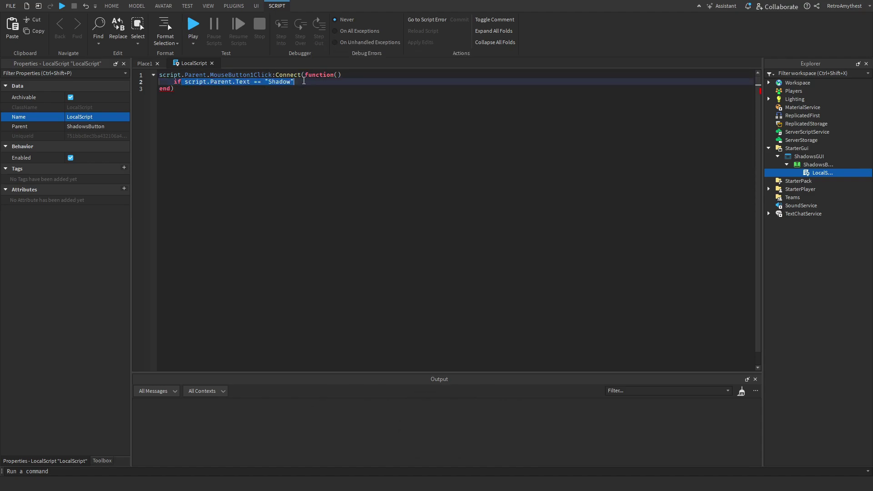
{"action": "type", "text": "game.Lig"}
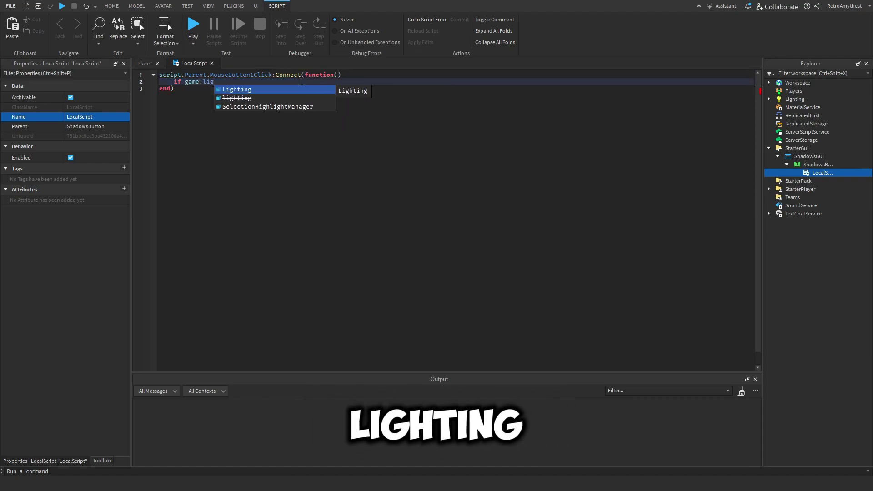
{"action": "type", "text": "hting.sha"}
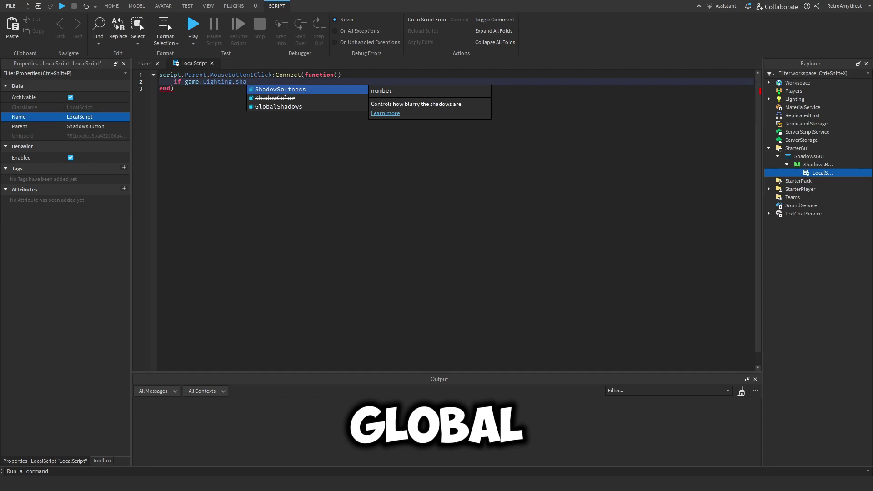
{"action": "key", "text": "Down"}
{"action": "key", "text": "Down"}
{"action": "key", "text": "Tab"}
{"action": "type", "text": "="}
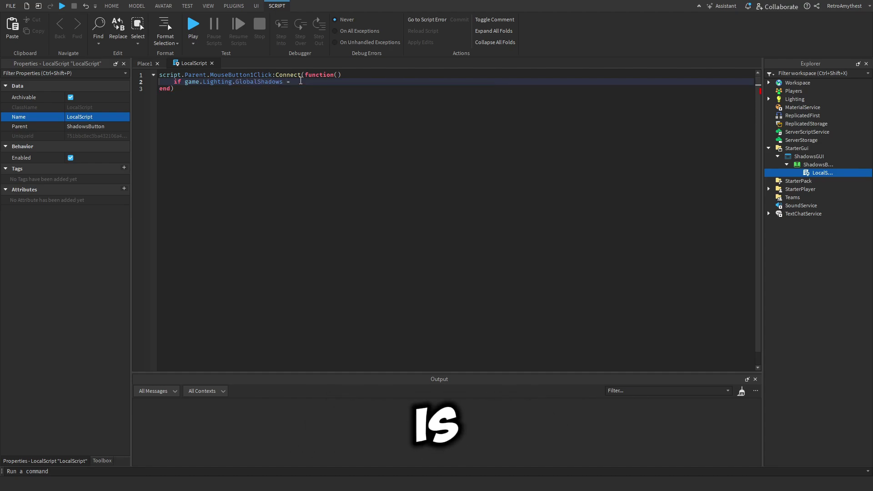
{"action": "type", "text": "= fa"}
{"action": "key", "text": "Tab"}
{"action": "type", "text": "then"}
{"action": "key", "text": "Return"}
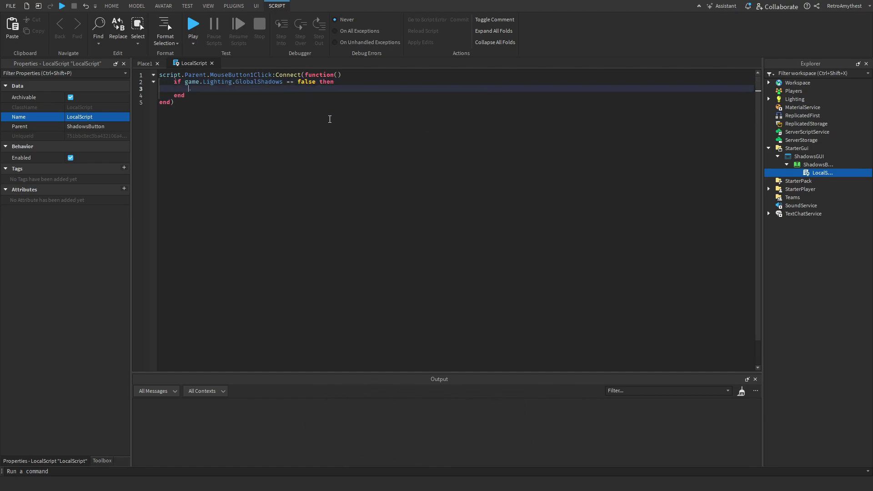
Set game.Lighting.GlobalShadows = true in the if block
{"action": "type", "text": "game.Li"}
{"action": "key", "text": "Tab"}
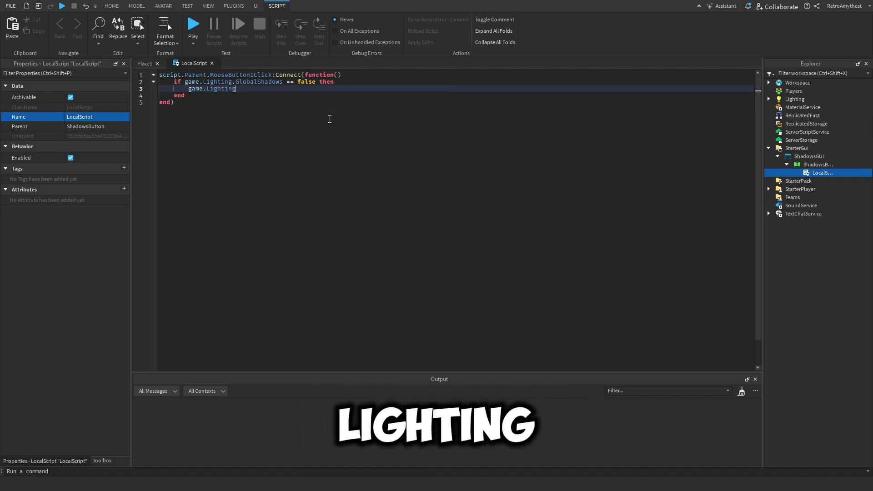
{"action": "type", "text": ".Gl"}
{"action": "key", "text": "Tab"}
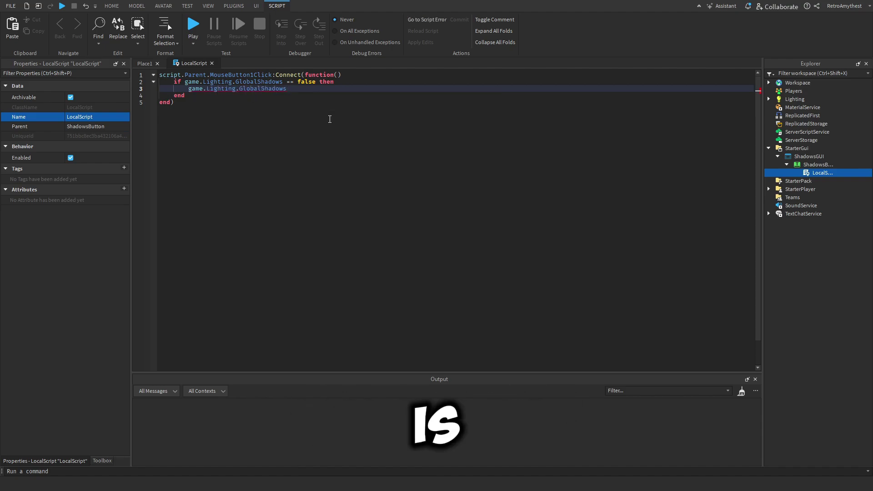
{"action": "type", "text": " = true"}
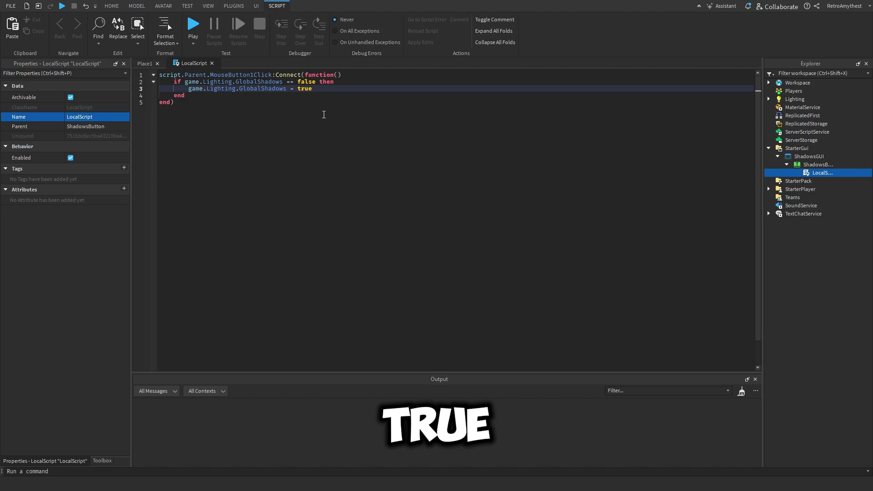
{"action": "key", "text": "Return"}
Set the button's text to "SHADOWS : OFF" in the if block
{"action": "type", "text": "script"}
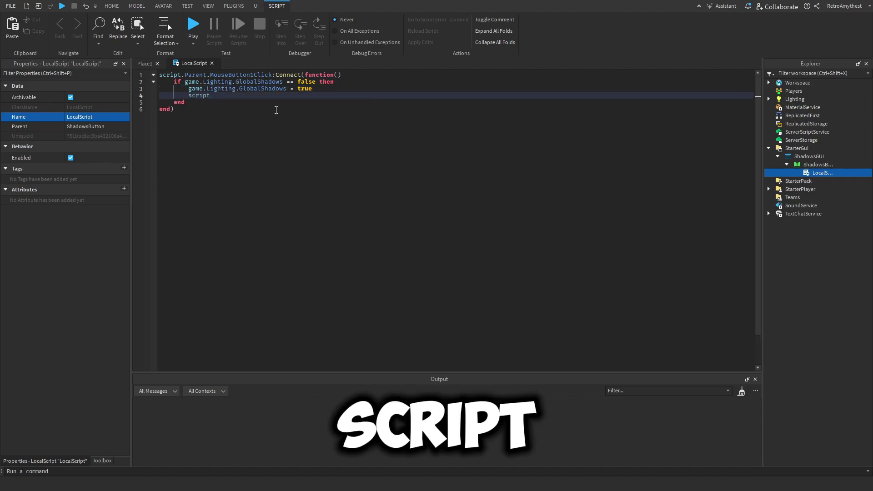
{"action": "type", "text": ".Parent.Text "}
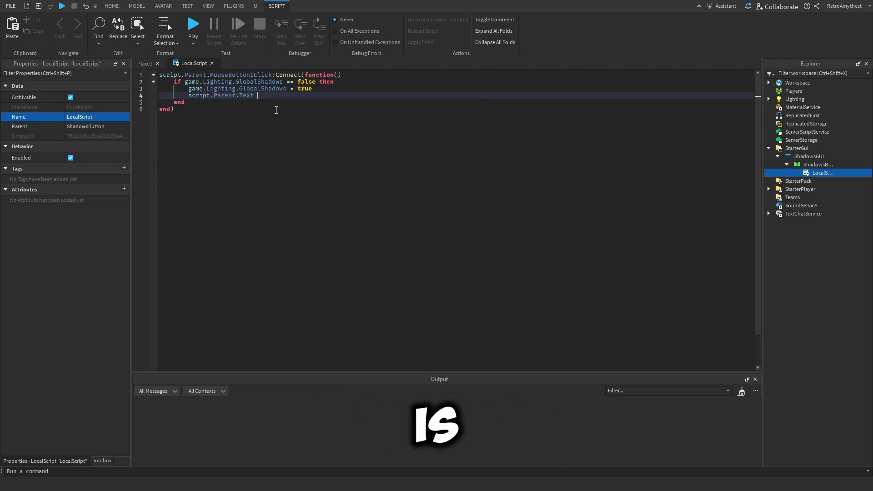
{"action": "type", "text": "= \"SHadows : OFF"}
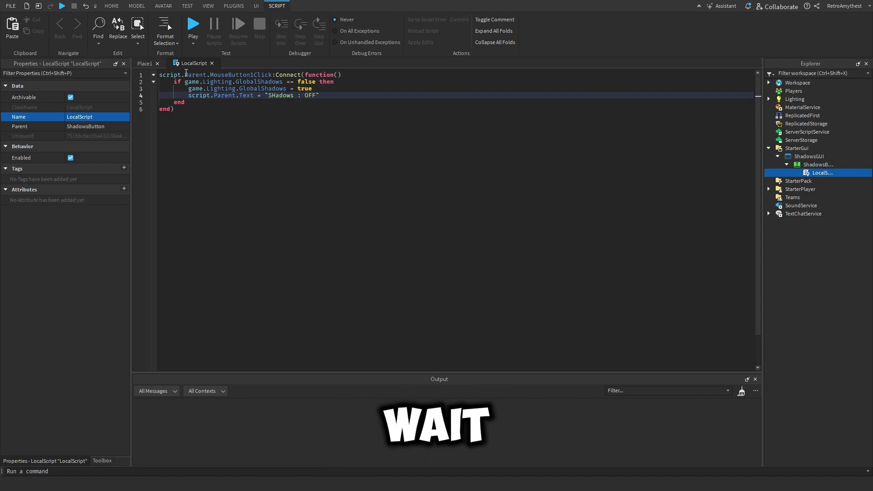
{"action": "left_click", "coordinate": [148, 64]}
{"action": "left_click", "coordinate": [191, 65]}
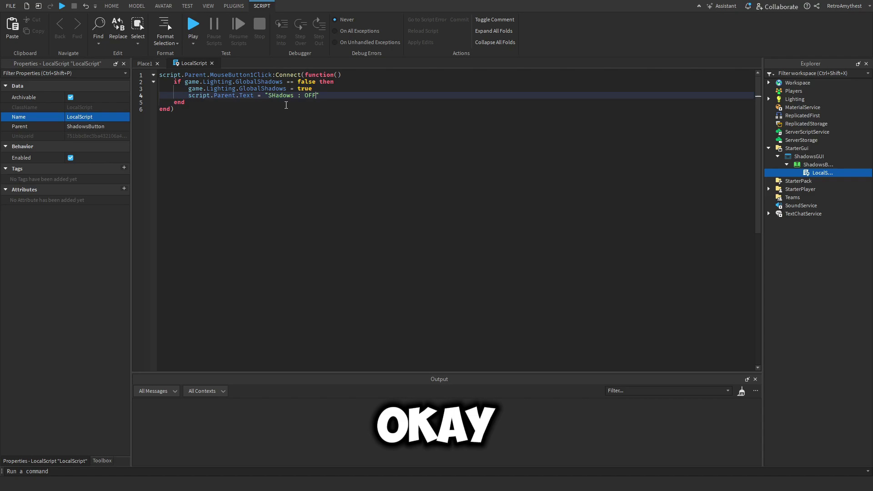
{"action": "left_click_drag", "start_coordinate": [317, 95], "coordinate": [268, 95]}
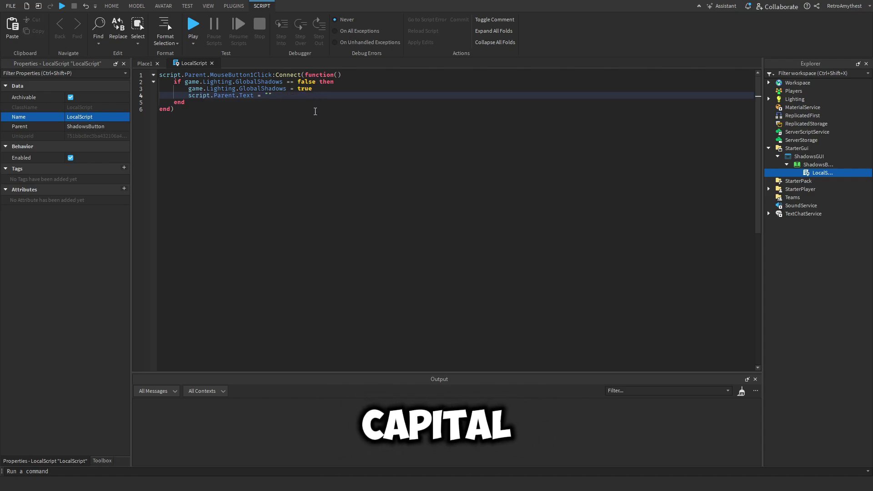
{"action": "type", "text": "SHADOWS : OFF"}
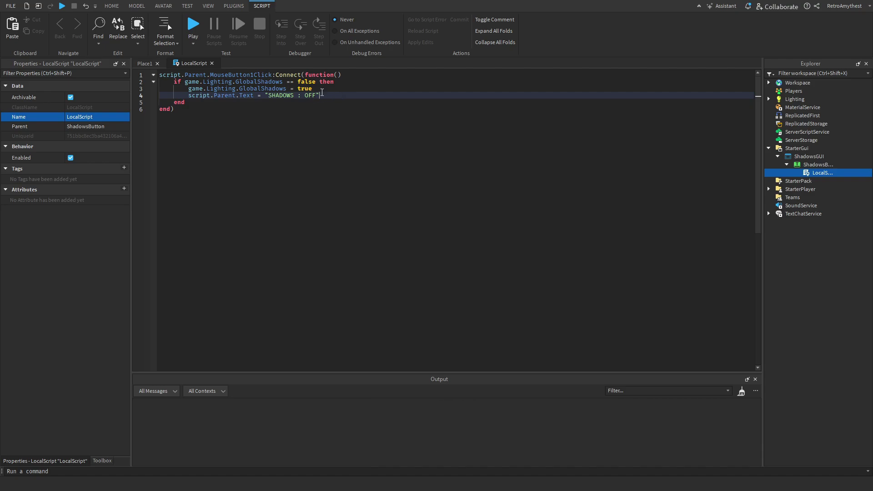
{"action": "key", "text": "Return"}
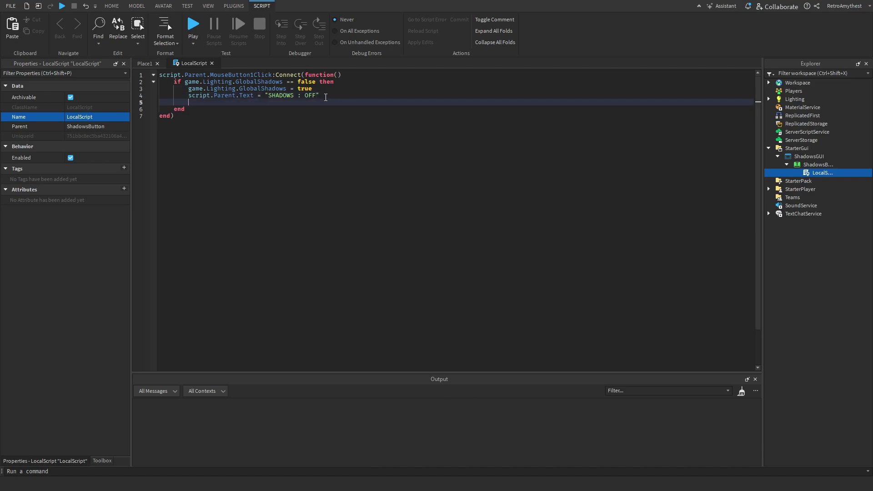
Set script.Parent.TextColor3 to a bright red Color3.fromRGB value
{"action": "type", "text": "script.Parent.t"}
{"action": "key", "text": "Tab"}
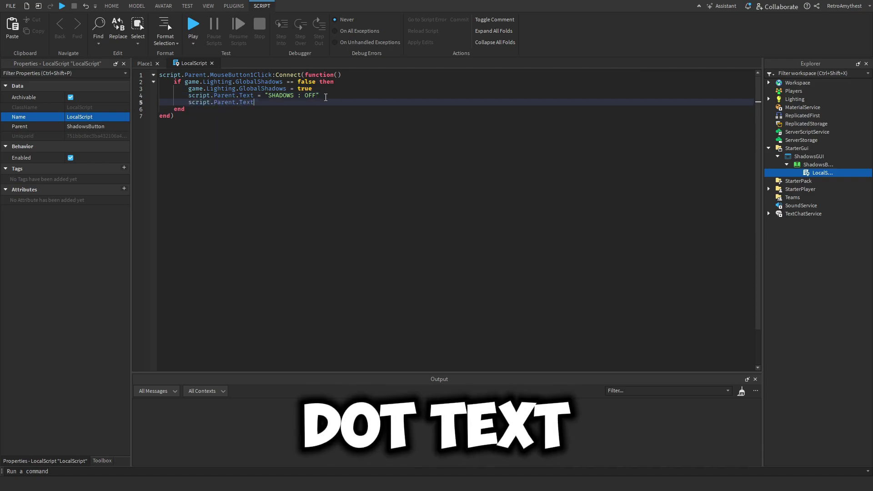
{"action": "type", "text": "C"}
{"action": "key", "text": "Tab"}
{"action": "type", "text": "= Co"}
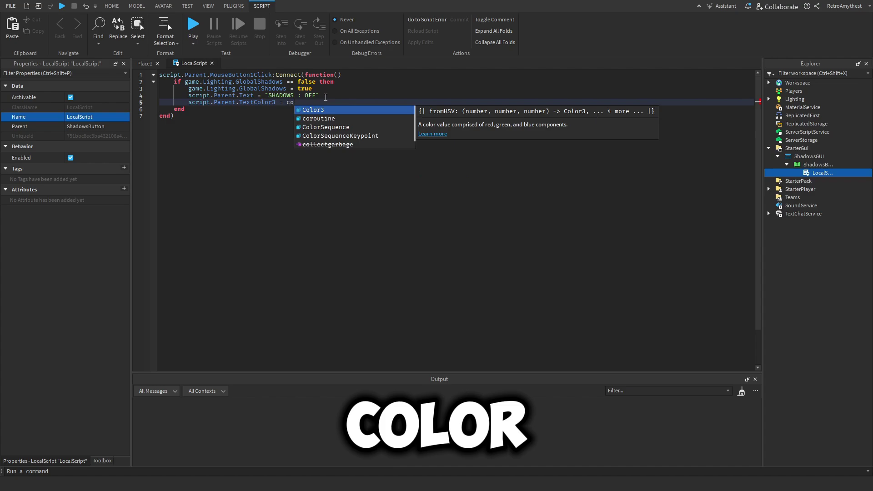
{"action": "key", "text": "Tab"}
{"action": "type", "text": ".fromRGB("}
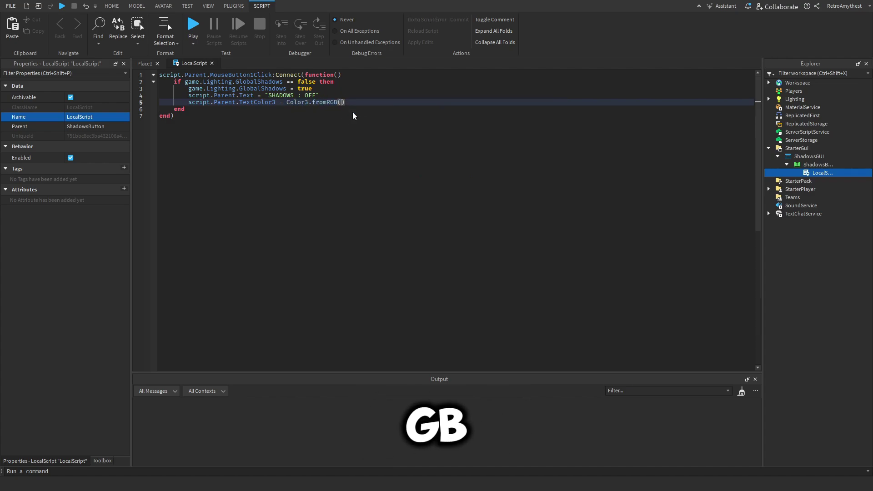
{"action": "left_click", "coordinate": [354, 110]}
{"action": "left_click_drag", "start_coordinate": [419, 88], "coordinate": [467, 52]}
{"action": "left_click", "coordinate": [417, 189]}
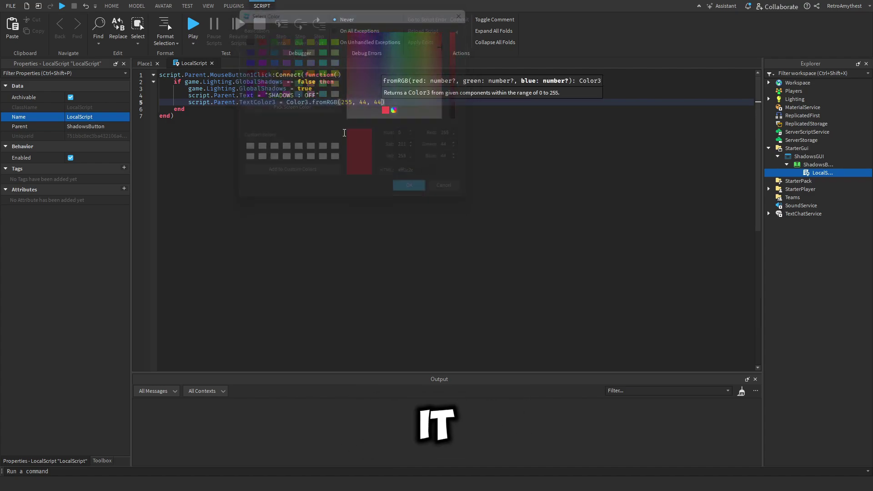
Duplicate the colour line as a red BackgroundColor3 and darken TextColor3 to 166, 29, 29
{"action": "left_click_drag", "start_coordinate": [384, 101], "coordinate": [221, 105]}
{"action": "right_click", "coordinate": [187, 105]}
{"action": "left_click", "coordinate": [220, 156]}
{"action": "left_click", "coordinate": [387, 101]}
{"action": "key", "text": "Return"}
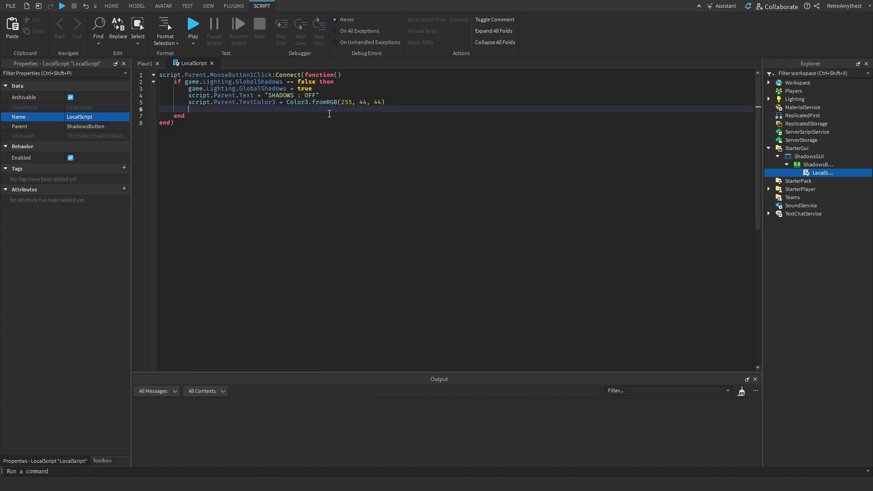
{"action": "key", "text": "ctrl+v"}
{"action": "double_click", "coordinate": [256, 110]}
{"action": "type", "text": "bac"}
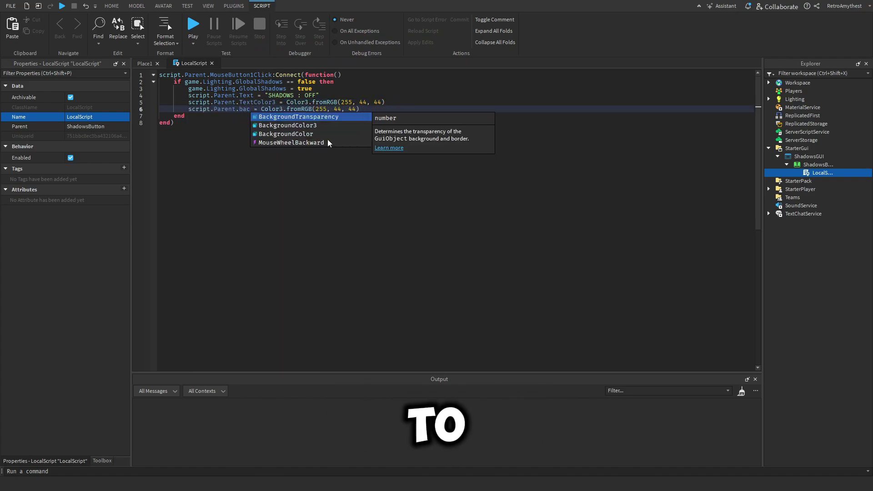
{"action": "left_click", "coordinate": [340, 125]}
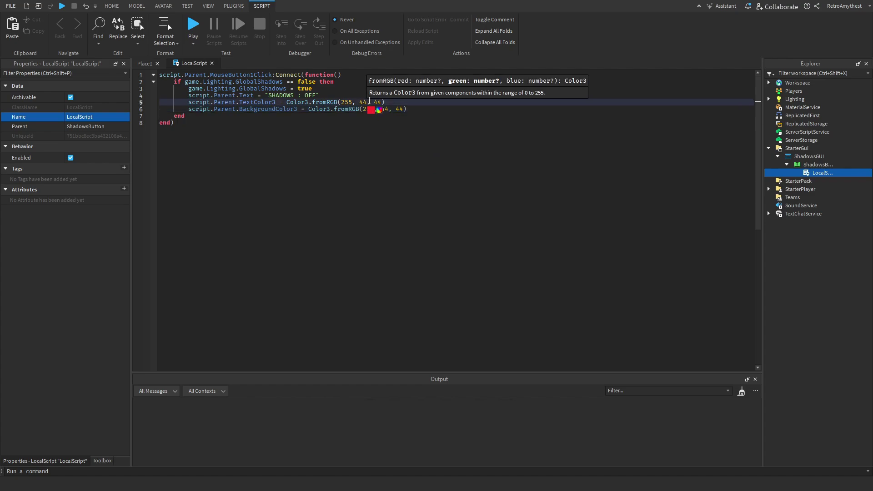
{"action": "left_click", "coordinate": [381, 111]}
{"action": "left_click_drag", "start_coordinate": [485, 31], "coordinate": [485, 64]}
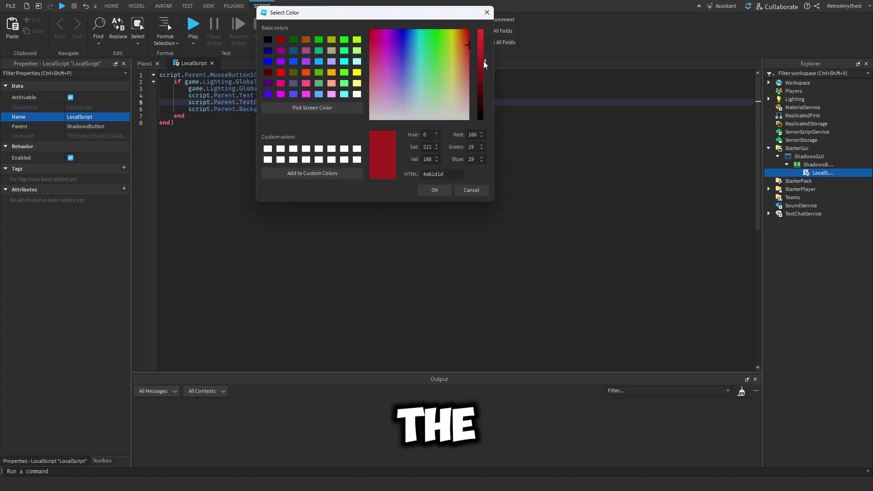
{"action": "left_click", "coordinate": [435, 190]}
{"action": "left_click", "coordinate": [422, 108]}
{"action": "key", "text": "Return"}
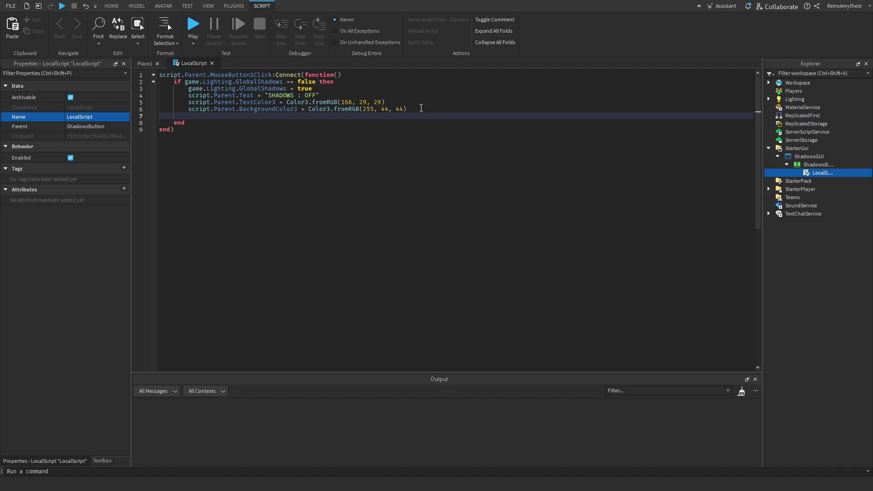
Add an else branch containing a copy of the if branch's four statements
{"action": "type", "text": "else"}
{"action": "key", "text": "Return"}
{"action": "left_click_drag", "start_coordinate": [407, 109], "coordinate": [200, 89]}
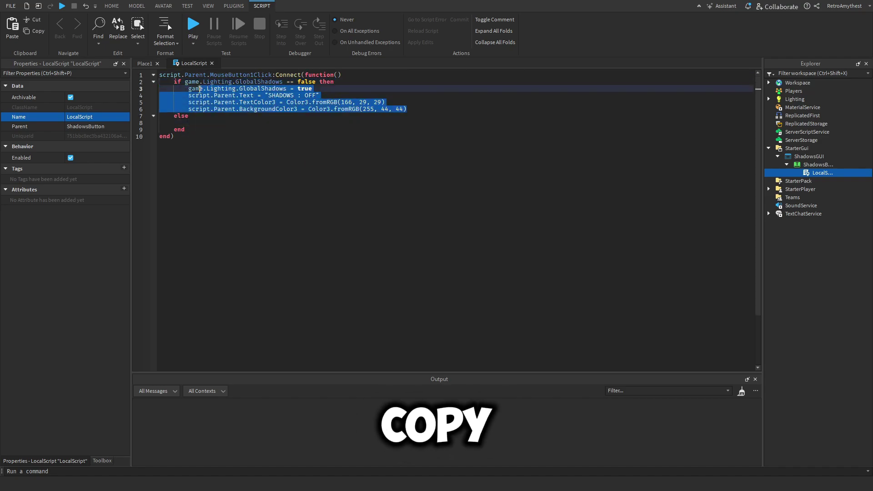
{"action": "right_click", "coordinate": [190, 89]}
{"action": "left_click", "coordinate": [200, 114]}
{"action": "key", "text": "ctrl+v"}
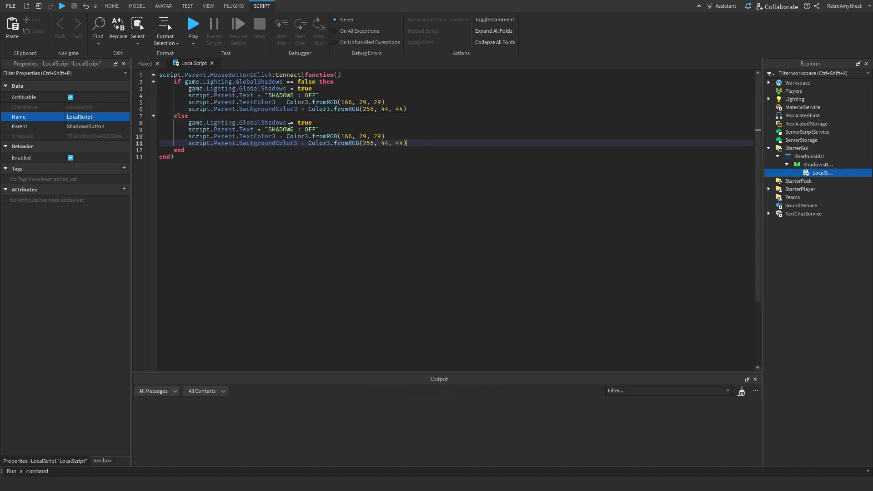
In the else branch, change GlobalShadows to false and the text to ON
{"action": "left_click", "coordinate": [306, 122]}
{"action": "double_click", "coordinate": [306, 122]}
{"action": "type", "text": "fa"}
{"action": "key", "text": "Tab"}
{"action": "double_click", "coordinate": [306, 130]}
{"action": "type", "text": "N"}
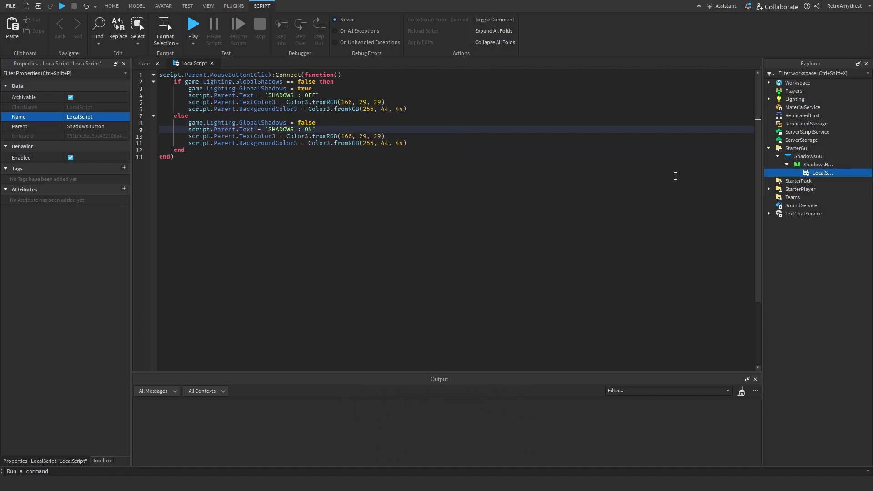
Copy the button's green background colour into the else branch's BackgroundColor3 line
{"action": "left_click", "coordinate": [814, 165]}
{"action": "left_click", "coordinate": [91, 198]}
{"action": "right_click", "coordinate": [104, 198]}
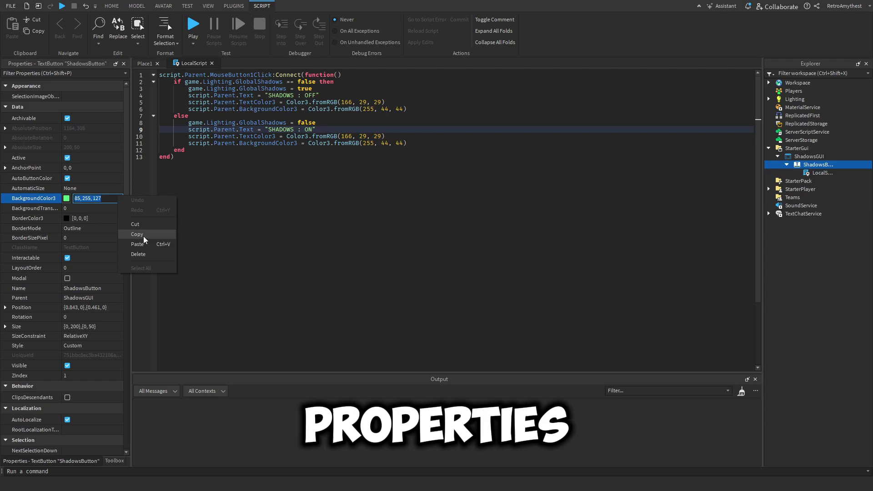
{"action": "left_click", "coordinate": [146, 224]}
{"action": "left_click_drag", "start_coordinate": [363, 143], "coordinate": [405, 144]}
{"action": "key", "text": "ctrl+v"}
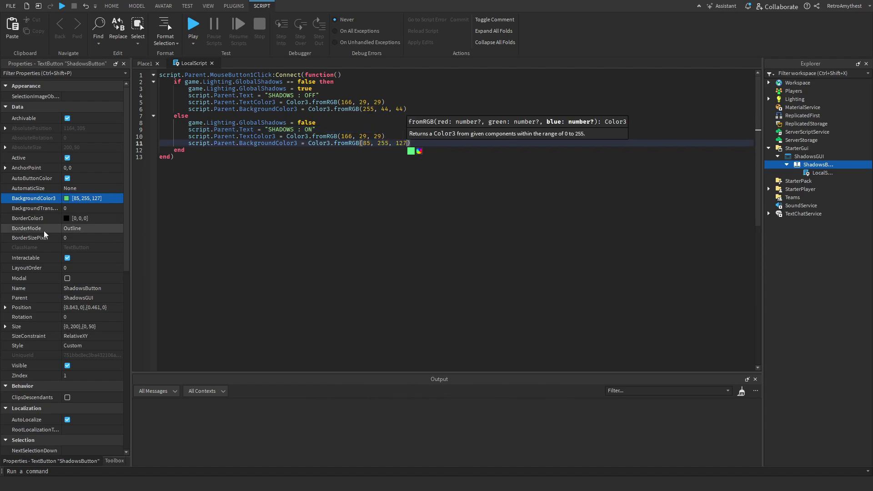
Copy the button's dark green text colour into the else branch's TextColor3 line
{"action": "scroll", "coordinate": [69, 255], "scroll_direction": "down", "scroll_amount": 5}
{"action": "left_click", "coordinate": [106, 403]}
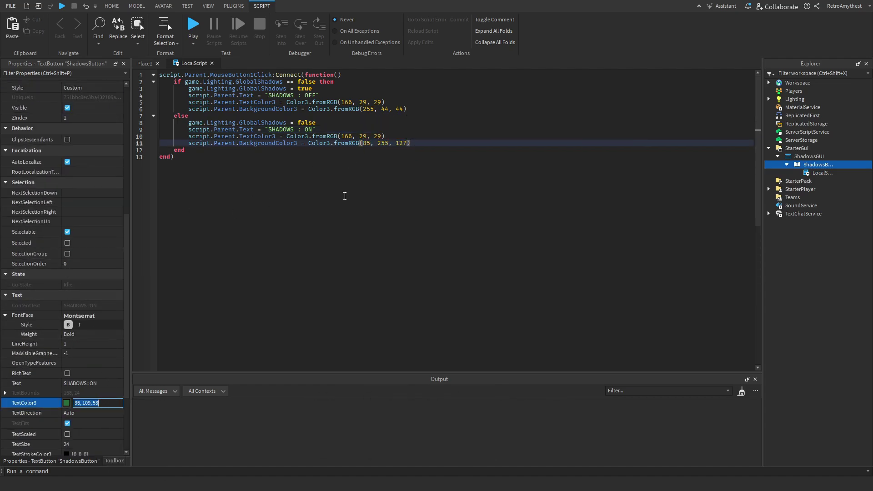
{"action": "key", "text": "ctrl+c"}
{"action": "left_click_drag", "start_coordinate": [383, 136], "coordinate": [341, 136]}
{"action": "key", "text": "ctrl+v"}
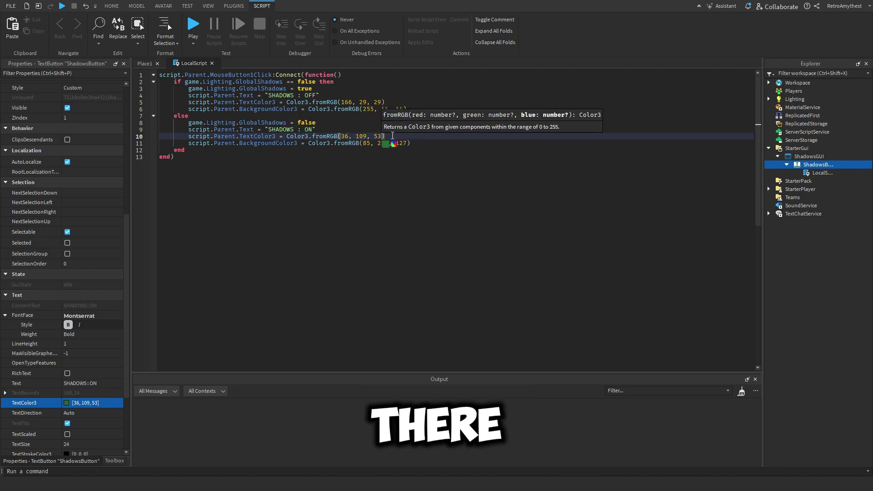
Insert a part, scale it into a tall wide wall beside the platform, and anchor it
{"action": "left_click", "coordinate": [212, 63]}
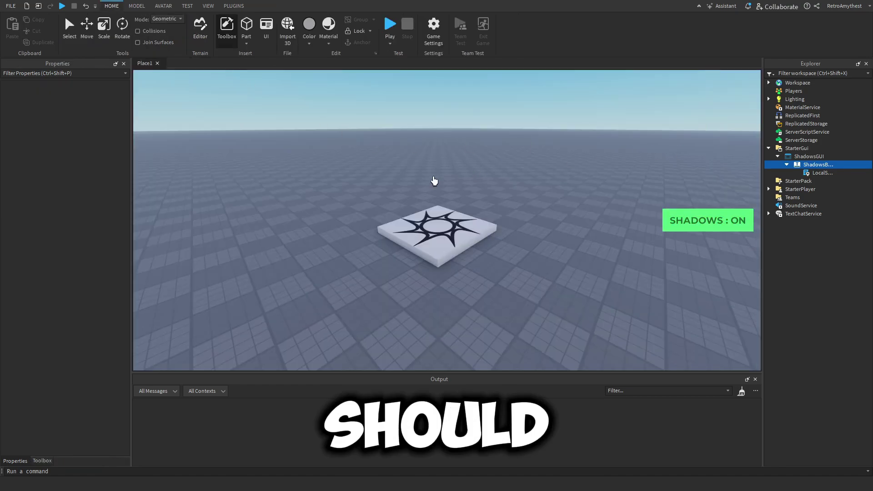
{"action": "right_click_drag", "start_coordinate": [433, 182], "coordinate": [272, 78]}
{"action": "left_click", "coordinate": [246, 25]}
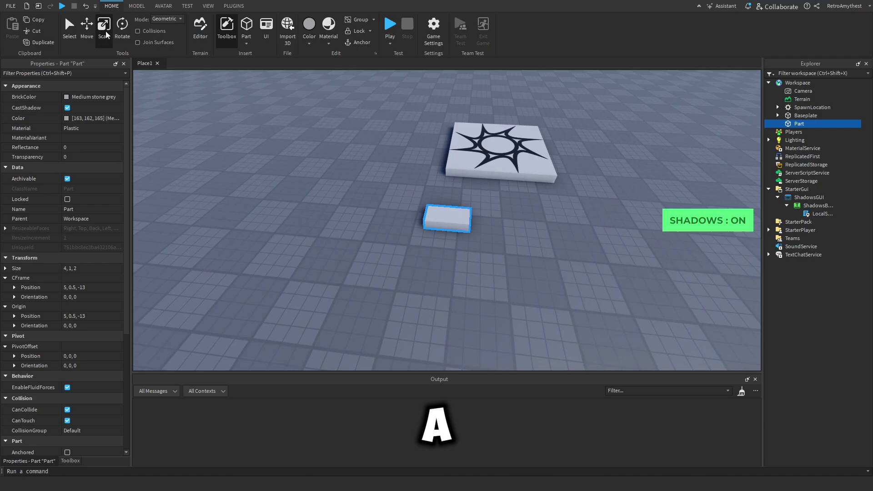
{"action": "key", "text": "ctrl+4"}
{"action": "scroll", "coordinate": [451, 199], "scroll_direction": "down", "scroll_amount": 2}
{"action": "left_click_drag", "start_coordinate": [450, 200], "coordinate": [445, 179]}
{"action": "left_click_drag", "start_coordinate": [471, 244], "coordinate": [595, 253]}
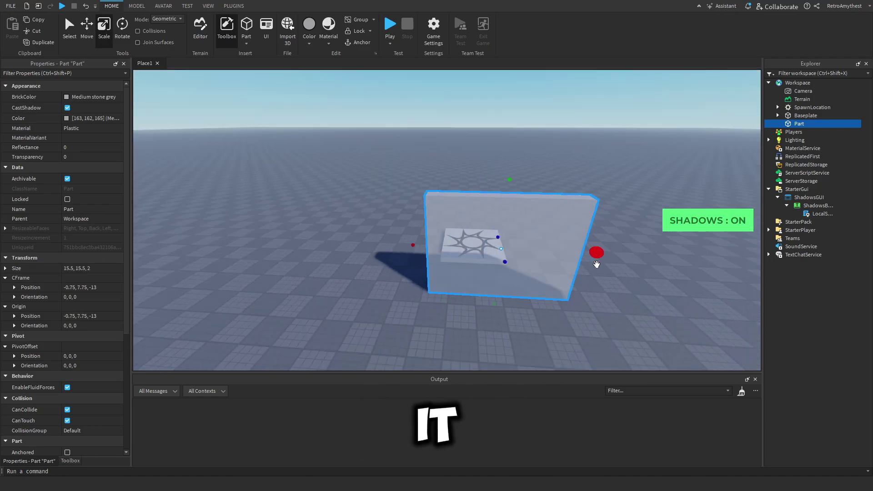
{"action": "scroll", "coordinate": [506, 253], "scroll_direction": "up", "scroll_amount": 3}
{"action": "left_click", "coordinate": [354, 42]}
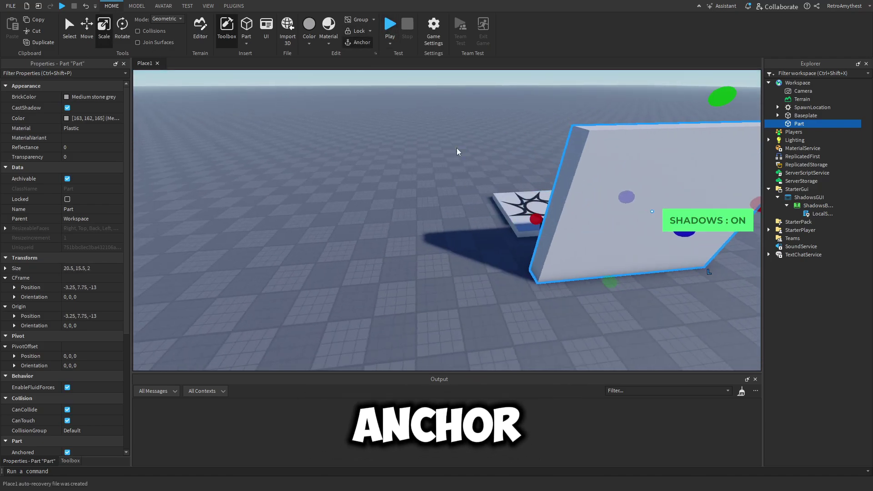
Playtest, toggle shadows with the SHADOWS button, then stop the test
{"action": "key", "text": "F5"}
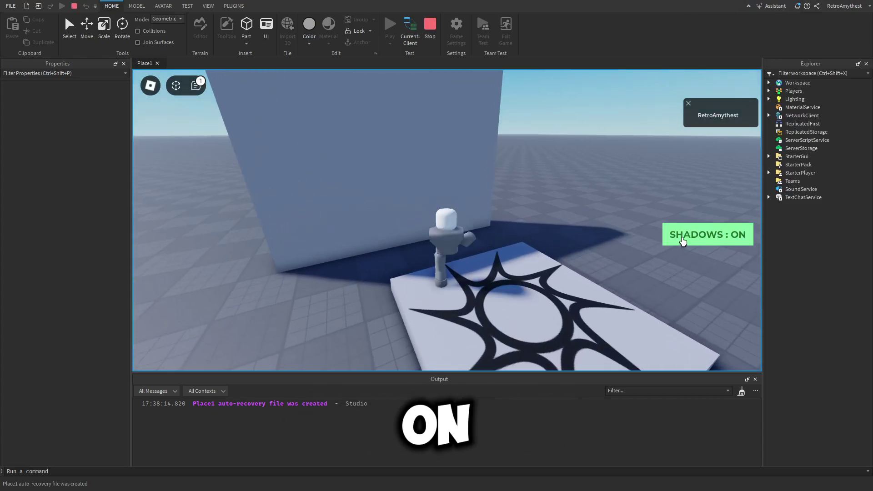
{"action": "right_click_drag", "start_coordinate": [577, 258], "coordinate": [676, 250]}
{"action": "left_click", "coordinate": [684, 243]}
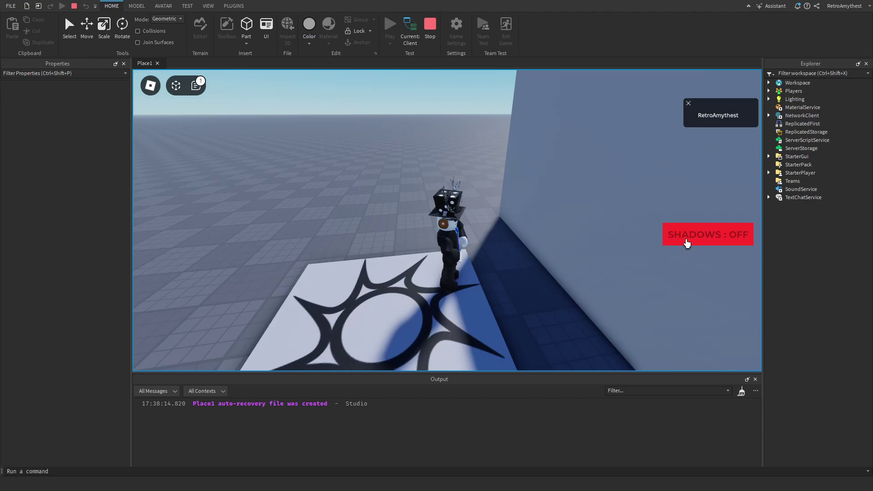
{"action": "left_click", "coordinate": [430, 26]}
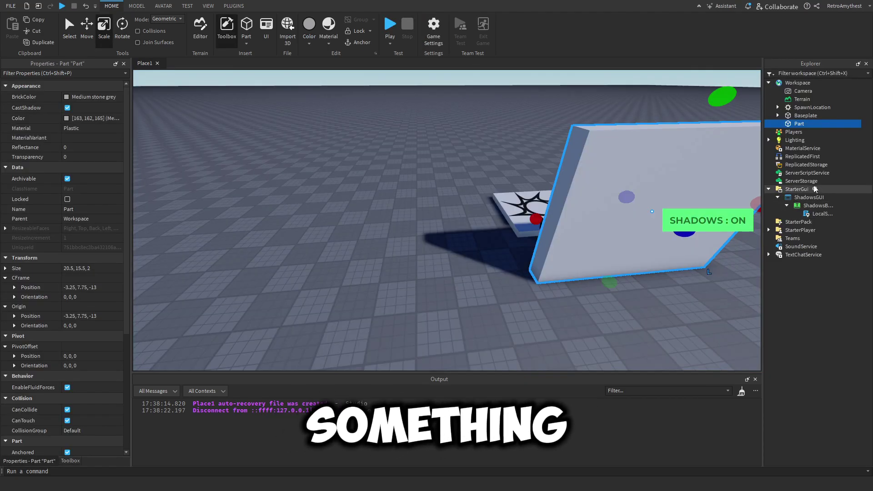
Set the ShadowsButton BackgroundColor3 to red 255, 44, 44, copied from line 6 of the LocalScript
{"action": "double_click", "coordinate": [822, 214]}
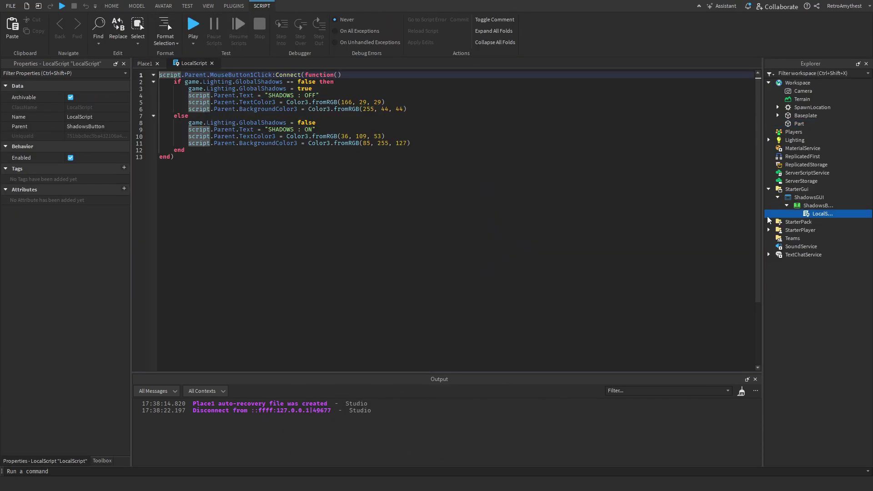
{"action": "left_click", "coordinate": [145, 64]}
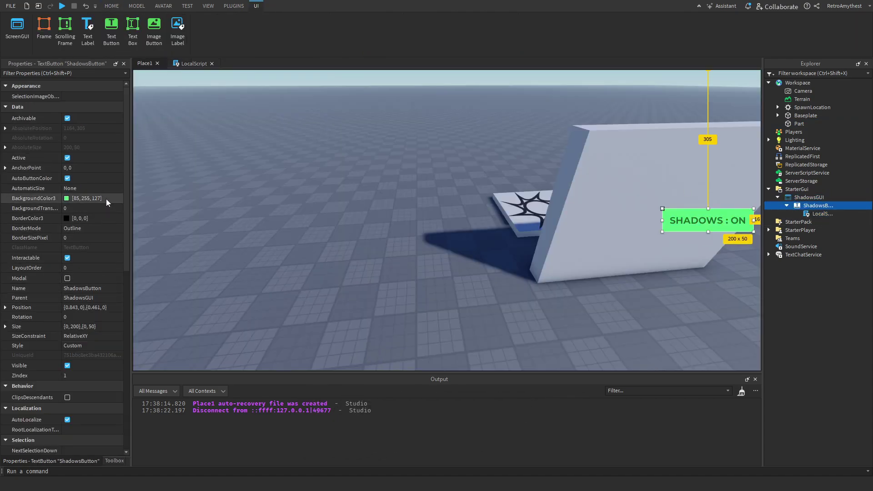
{"action": "double_click", "coordinate": [823, 214]}
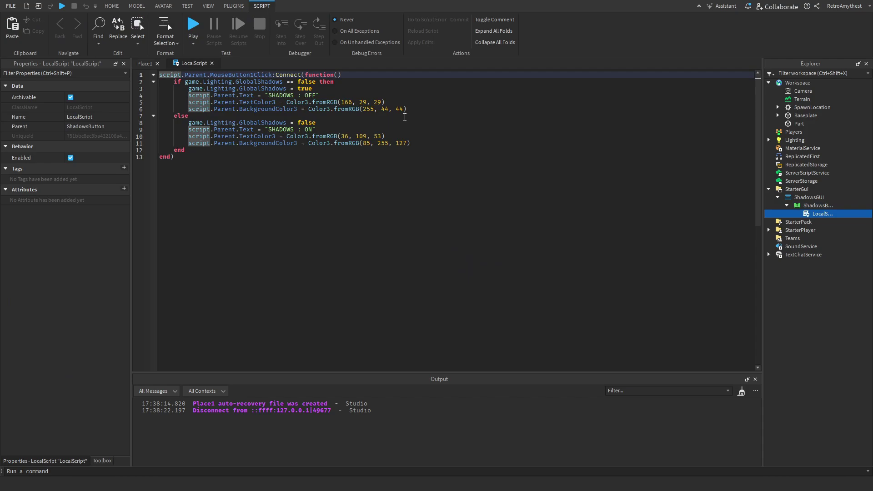
{"action": "left_click", "coordinate": [407, 143]}
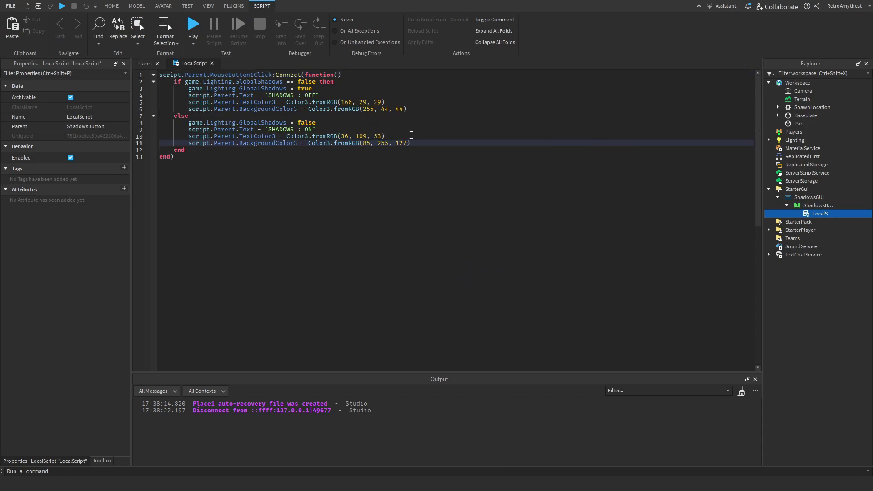
{"action": "left_click_drag", "start_coordinate": [406, 110], "coordinate": [362, 109]}
{"action": "right_click", "coordinate": [363, 109]}
{"action": "left_click", "coordinate": [382, 146]}
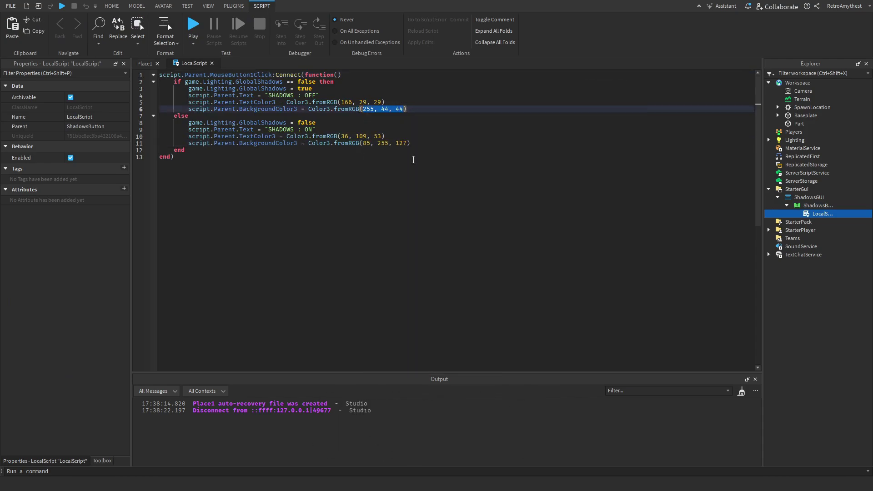
{"action": "left_click", "coordinate": [818, 205]}
{"action": "left_click", "coordinate": [91, 199]}
{"action": "key", "text": "ctrl+v"}
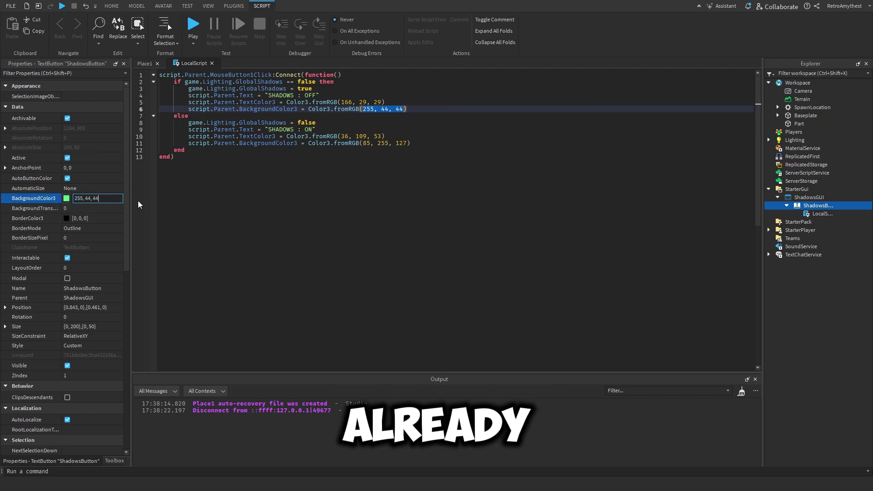
{"action": "key", "text": "Return"}
Copy the dark red text colour 166, 29, 29 from line 5 and select the button's text property field
{"action": "left_click", "coordinate": [384, 138]}
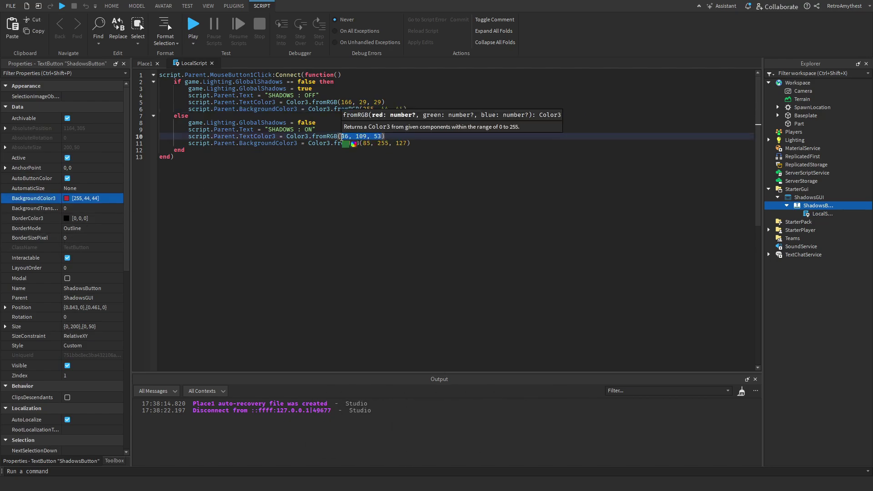
{"action": "left_click_drag", "start_coordinate": [383, 102], "coordinate": [341, 102]}
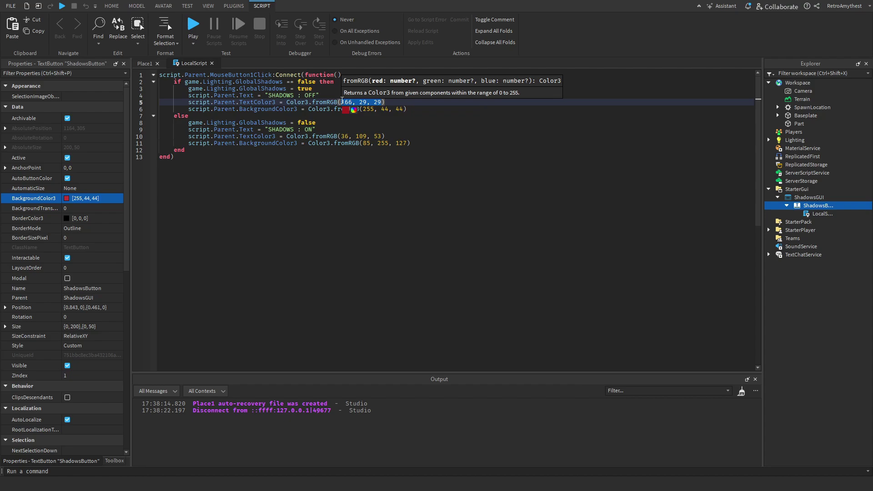
{"action": "right_click", "coordinate": [346, 102]}
{"action": "left_click", "coordinate": [359, 149]}
{"action": "left_click", "coordinate": [144, 63]}
{"action": "scroll", "coordinate": [83, 277], "scroll_direction": "down", "scroll_amount": 6}
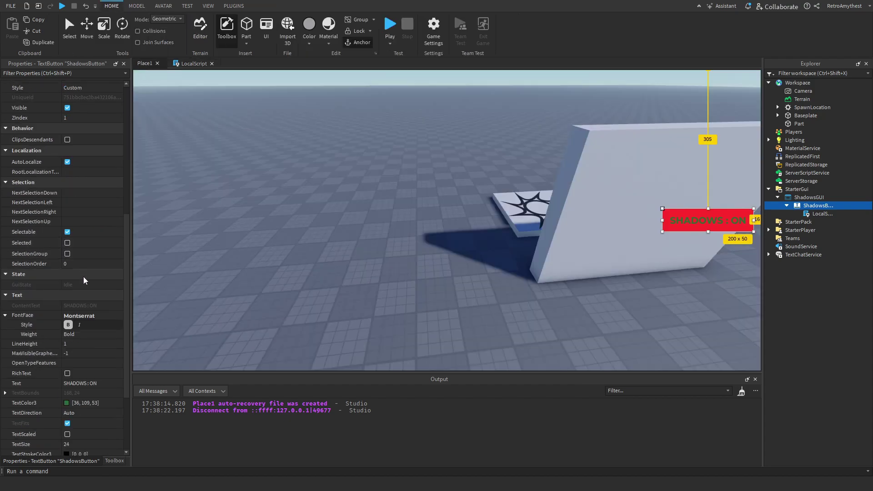
{"action": "scroll", "coordinate": [95, 300], "scroll_direction": "down", "scroll_amount": 6}
{"action": "left_click", "coordinate": [110, 279]}
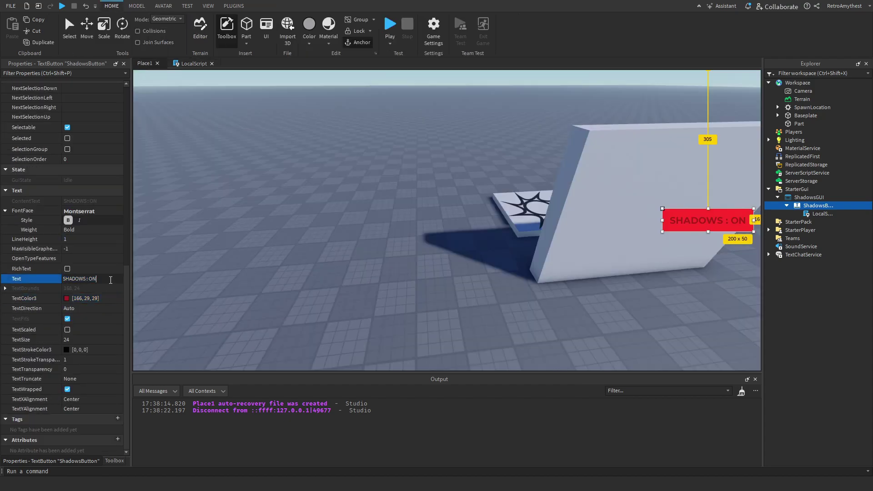
{"action": "type", "text": "FF"}
Playtest and toggle the button OFF, ON, then OFF again, orbiting around the character
{"action": "left_click", "coordinate": [388, 28]}
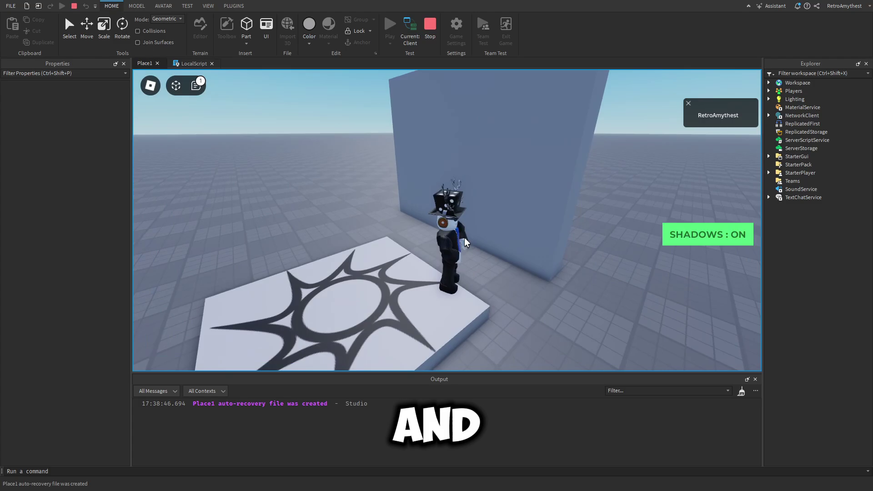
{"action": "left_click", "coordinate": [675, 239]}
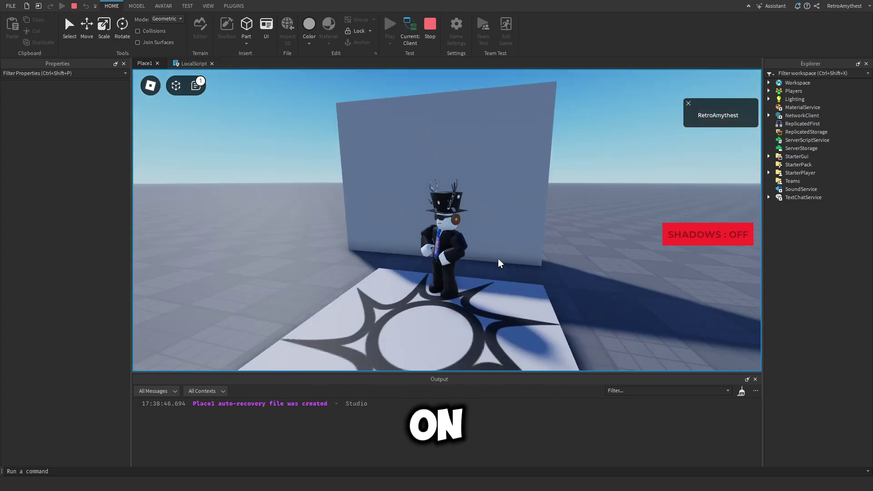
{"action": "left_click", "coordinate": [688, 246]}
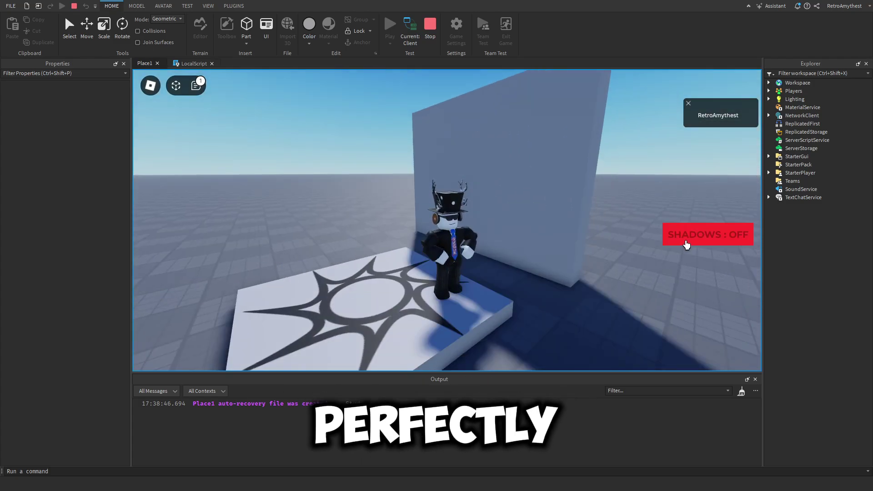
{"action": "left_click", "coordinate": [688, 246]}
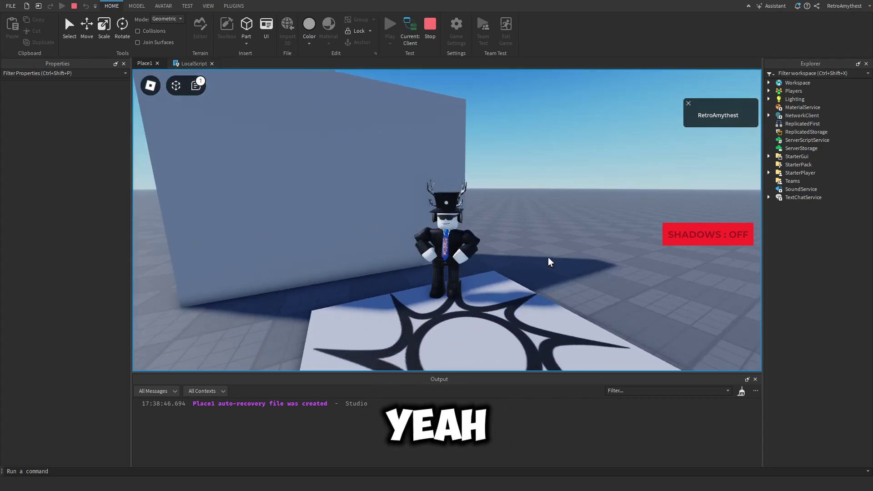
{"action": "right_click_drag", "start_coordinate": [549, 261], "coordinate": [545, 262]}
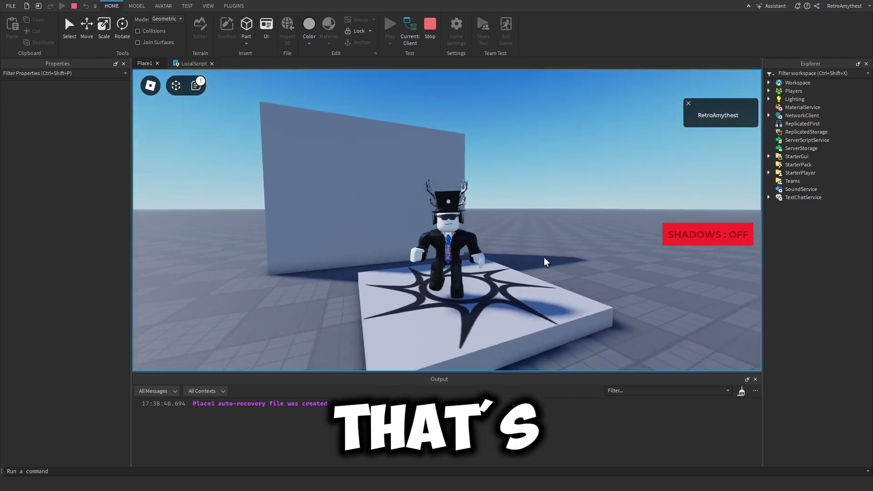